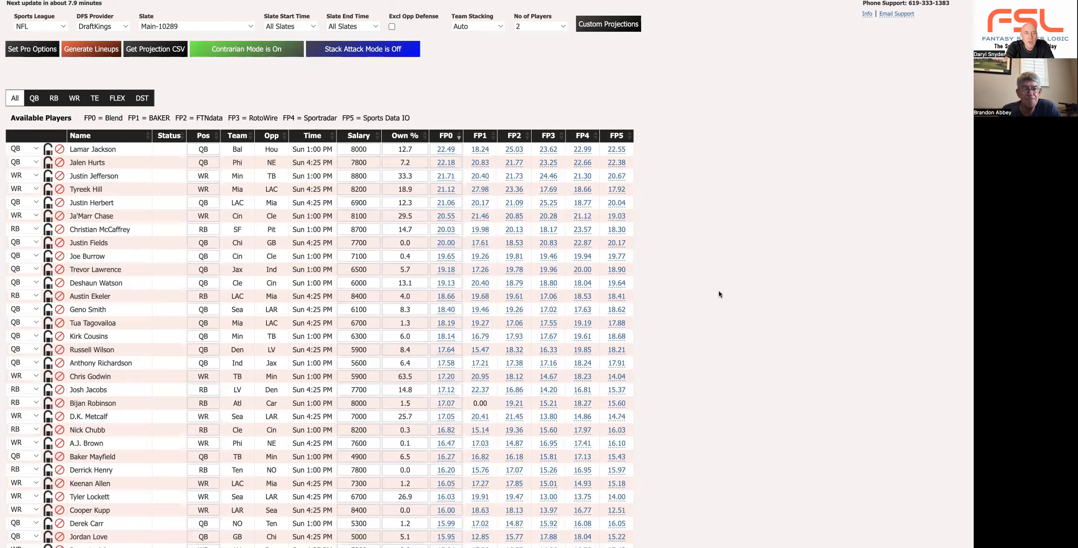
Step: Turn on Stack Attack Mode and generate the NFL DraftKings lineups for the Main-10289 slate
scroll(718, 294, "up", 1)
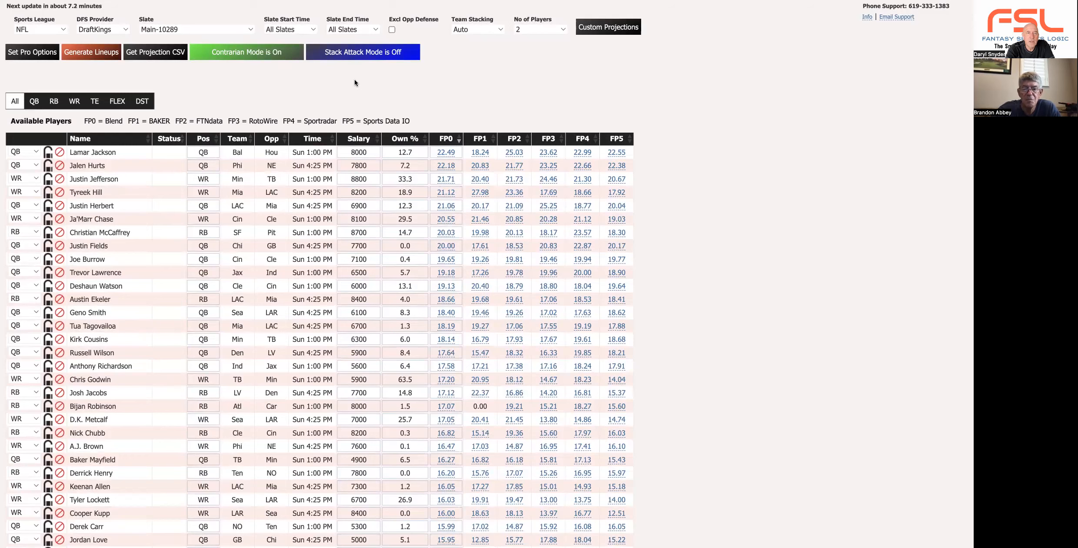
left_click(368, 53)
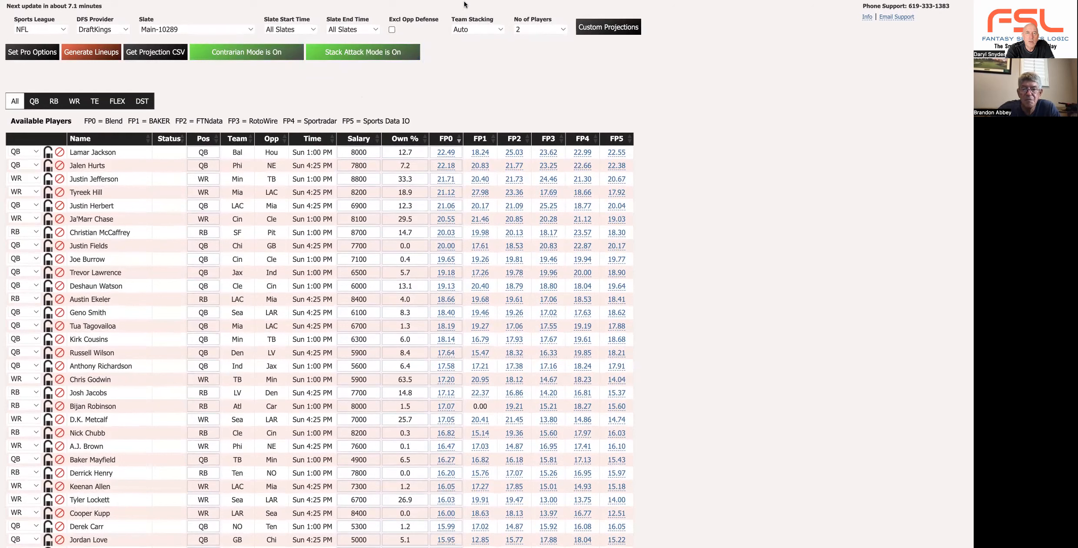
mouse_move(467, 5)
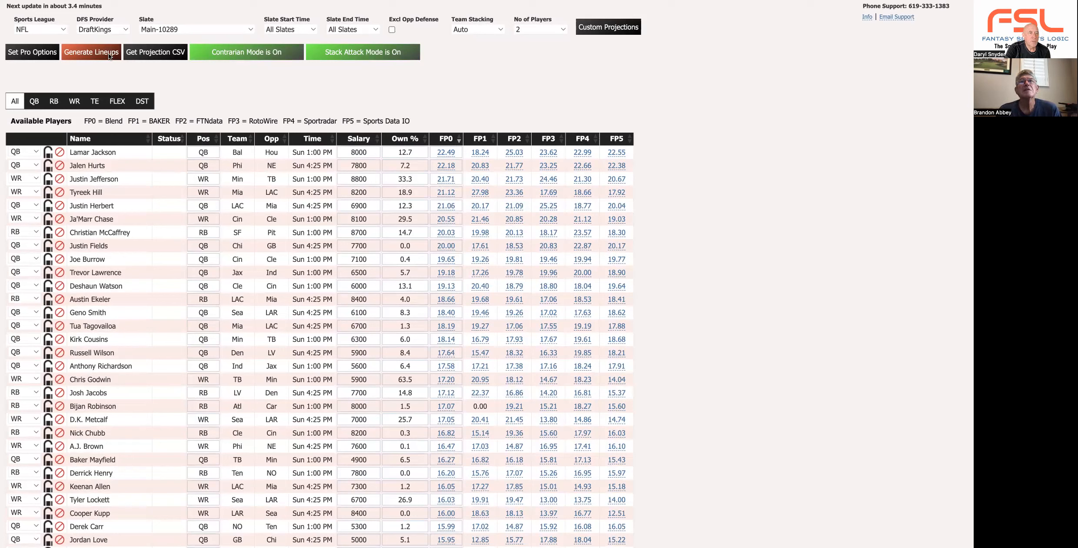
left_click(86, 52)
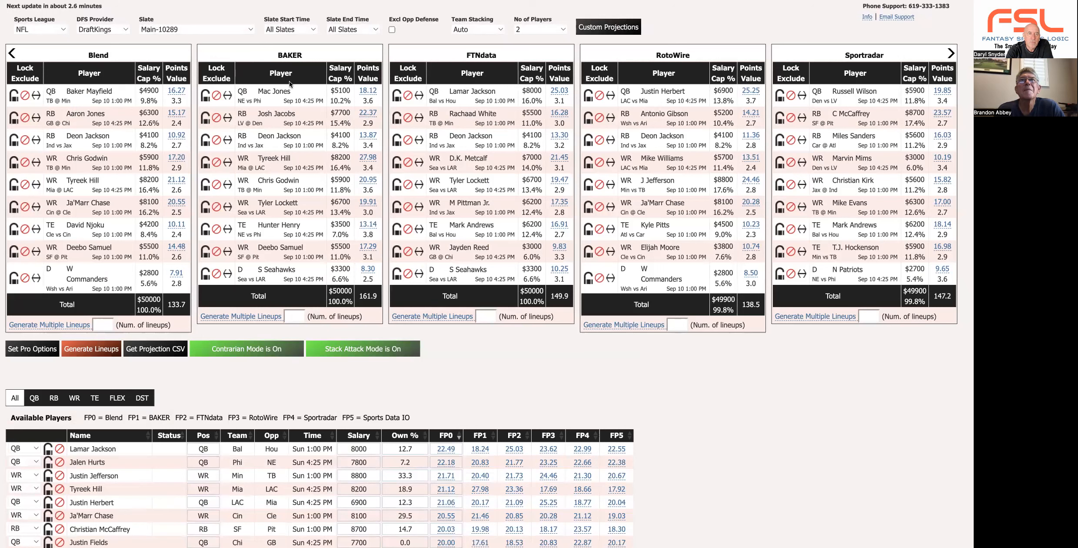
Step: Look through the generated lineups of every projection source, including Sports Data IO, and return to the Blend lineup
scroll(332, 91, "down", 1)
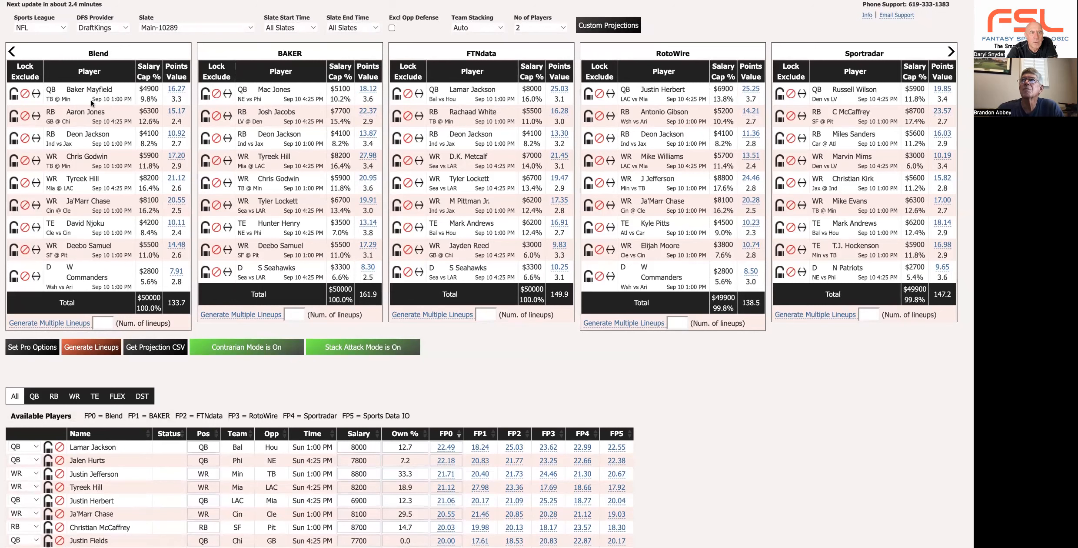
scroll(809, 80, "down", 1)
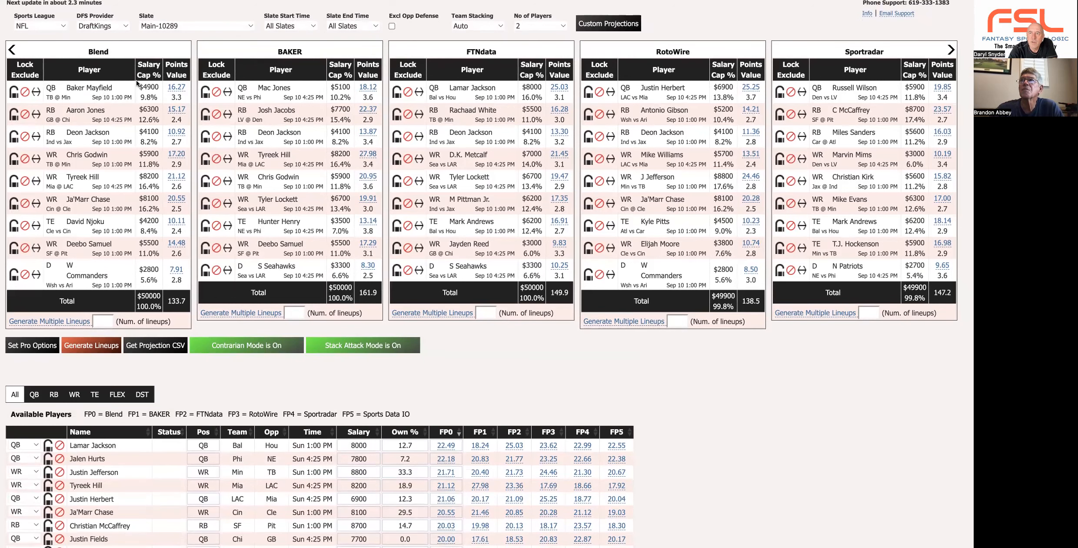
left_click(952, 50)
left_click(952, 50)
left_click(952, 50)
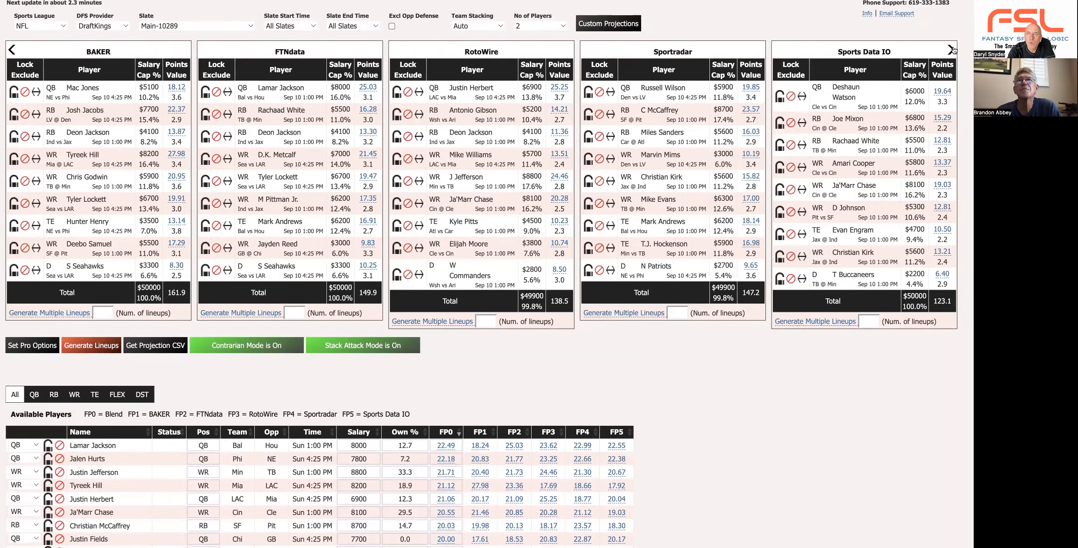
left_click(952, 50)
left_click(952, 50)
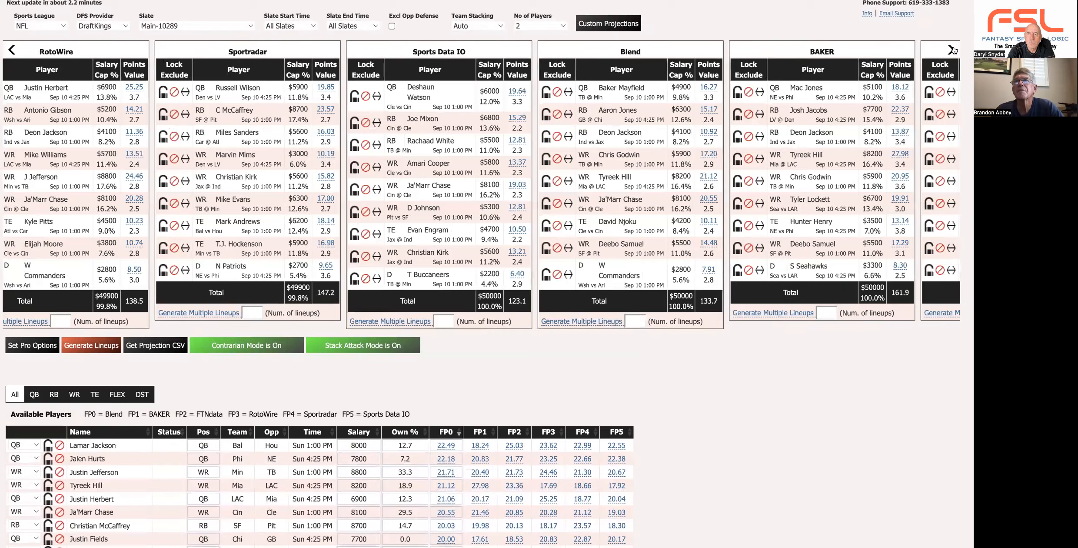
left_click(952, 50)
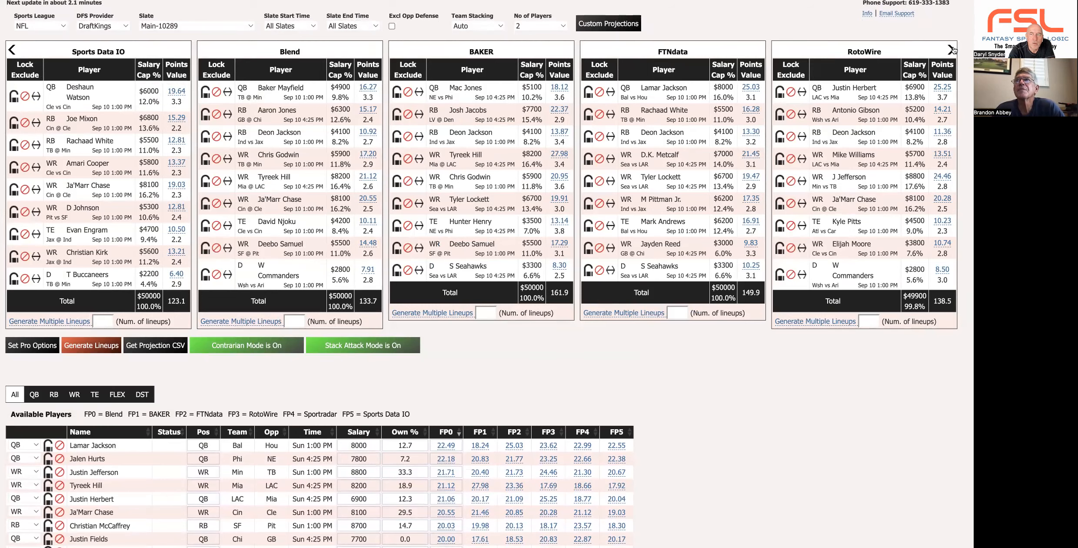
left_click(952, 50)
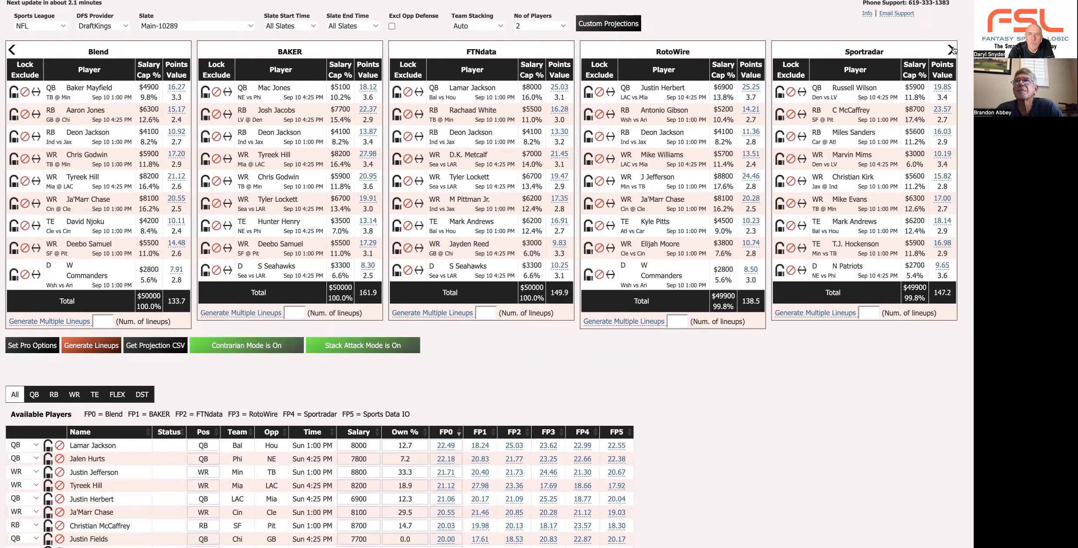
left_click(952, 50)
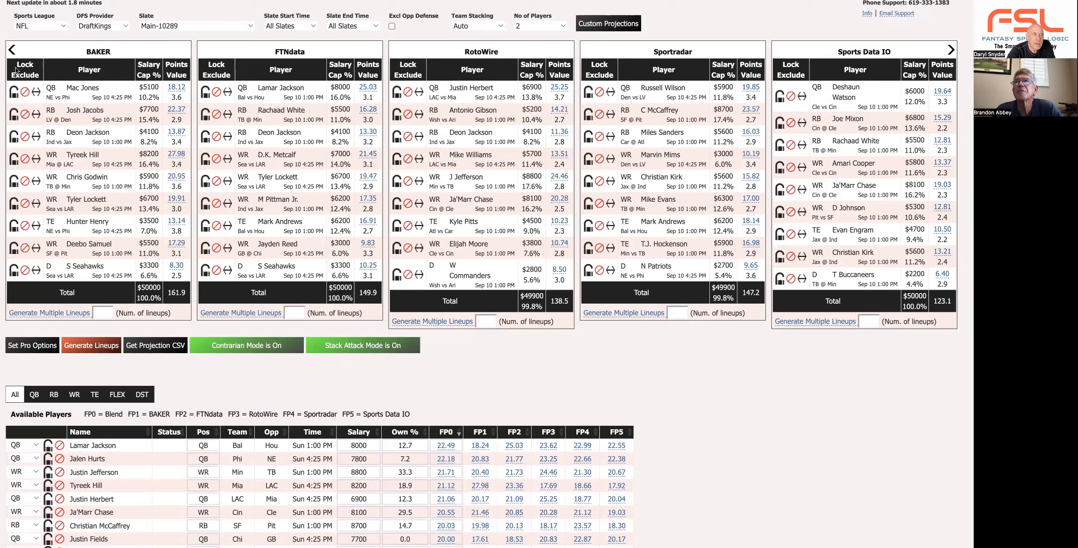
left_click(11, 50)
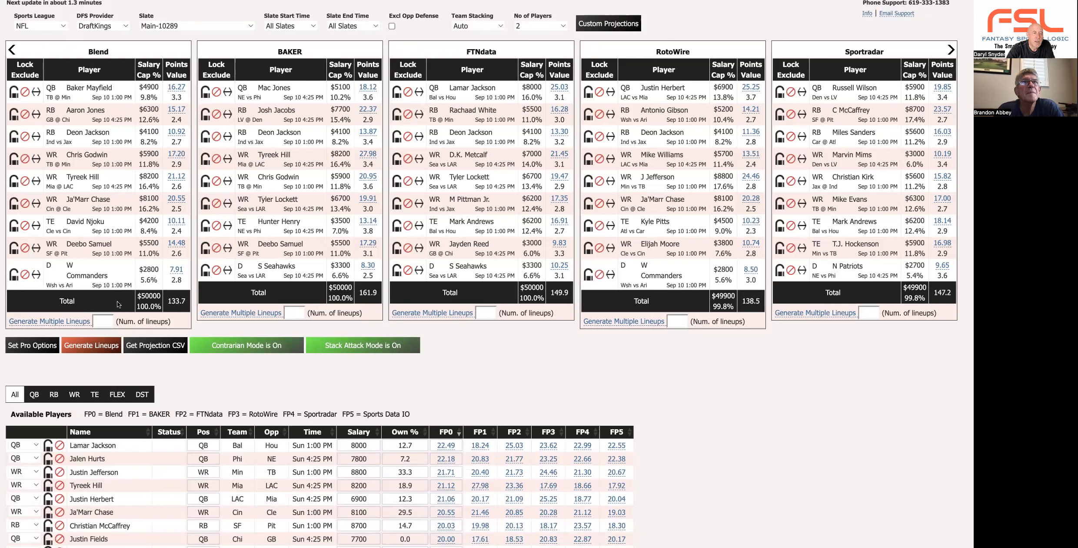
Step: Generate 150 lineups from the Blend projections, dismiss the outdated-projections notice and close the run status report
left_click(104, 319)
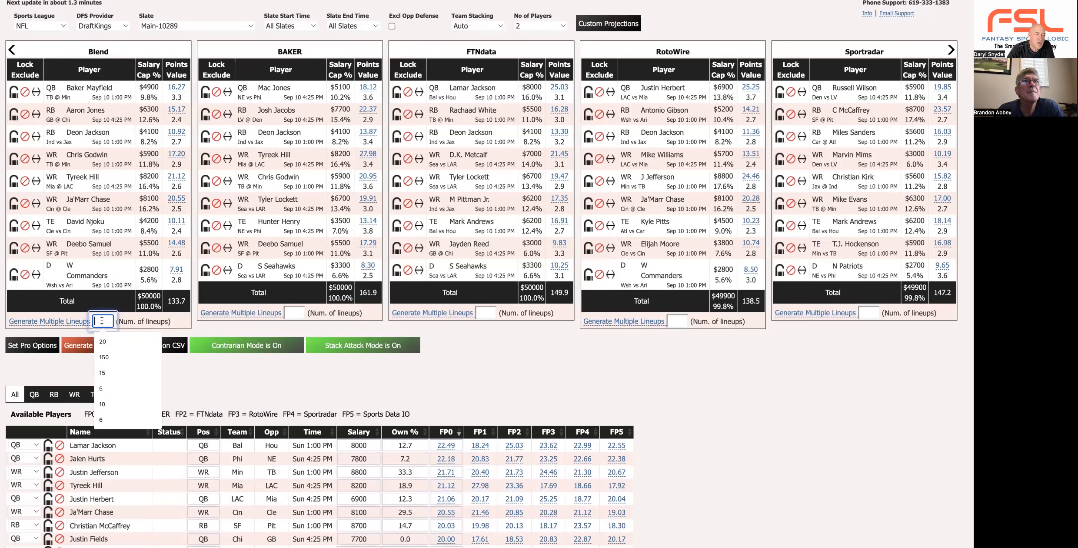
left_click(109, 356)
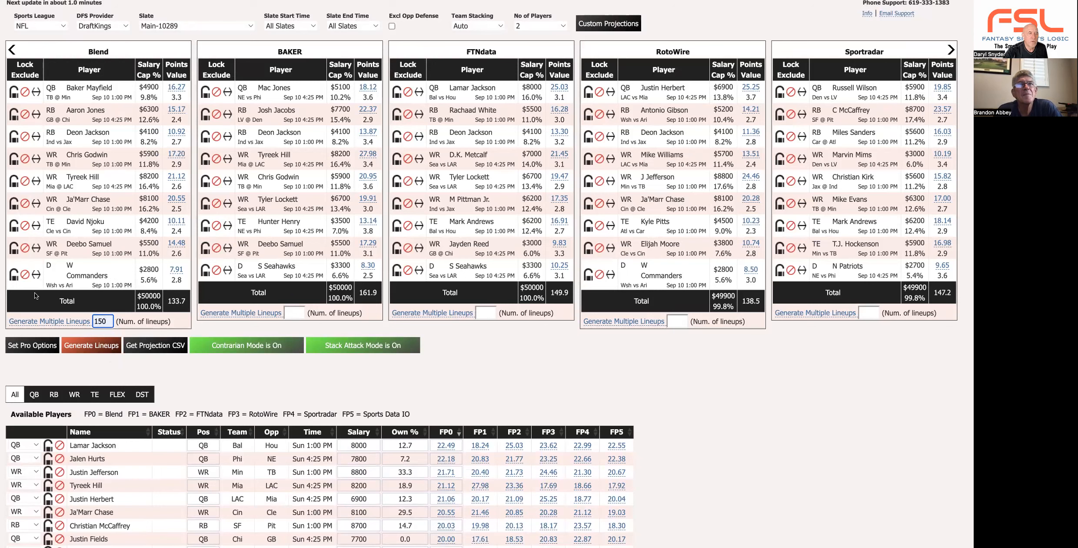
left_click(43, 321)
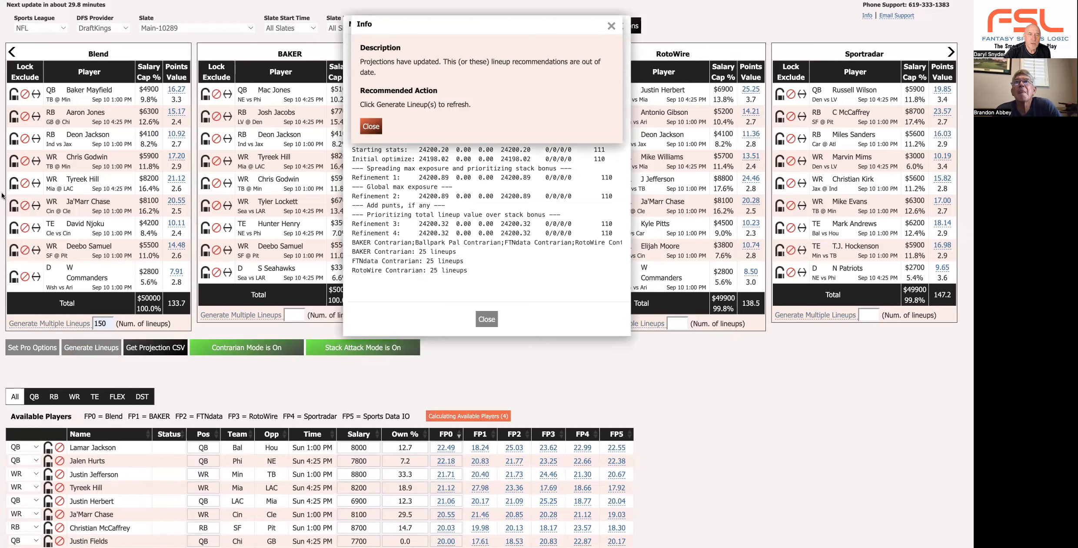
left_click(369, 127)
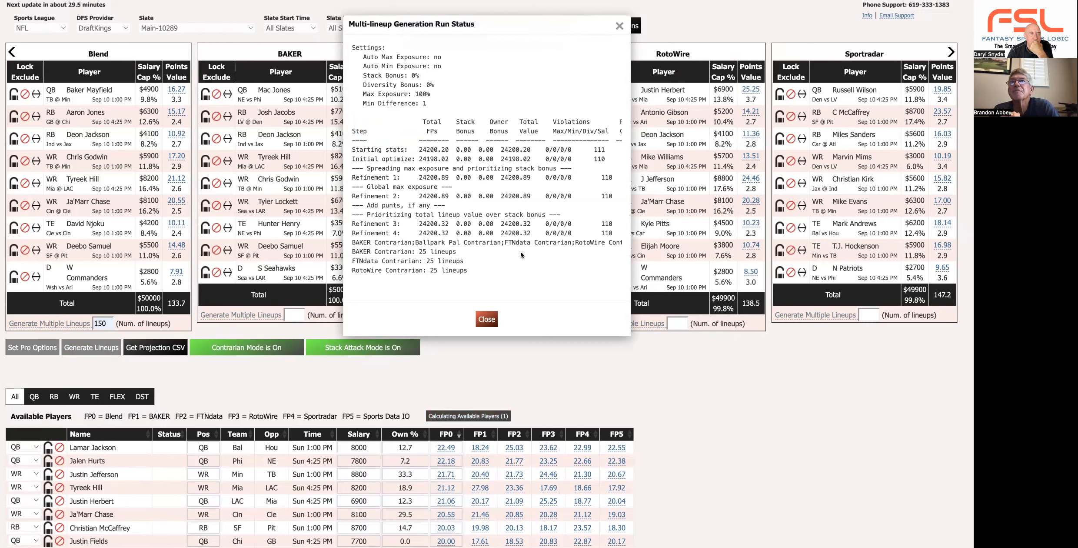
scroll(575, 101, "up", 1)
left_click(481, 321)
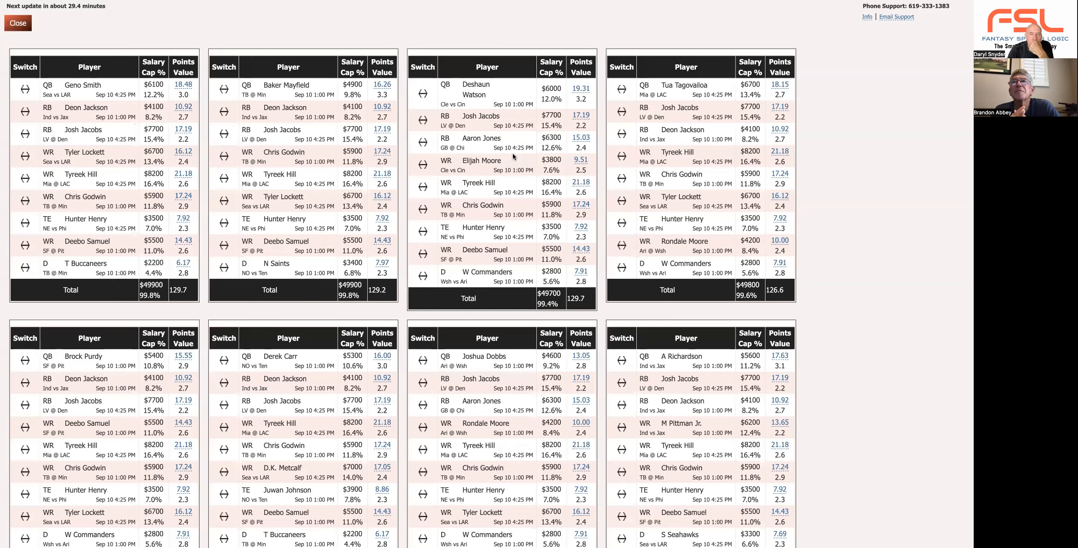
Step: Skim deep into the list of generated Blend lineups and return to its beginning
scroll(513, 153, "down", 15)
scroll(491, 184, "down", 15)
scroll(491, 183, "down", 15)
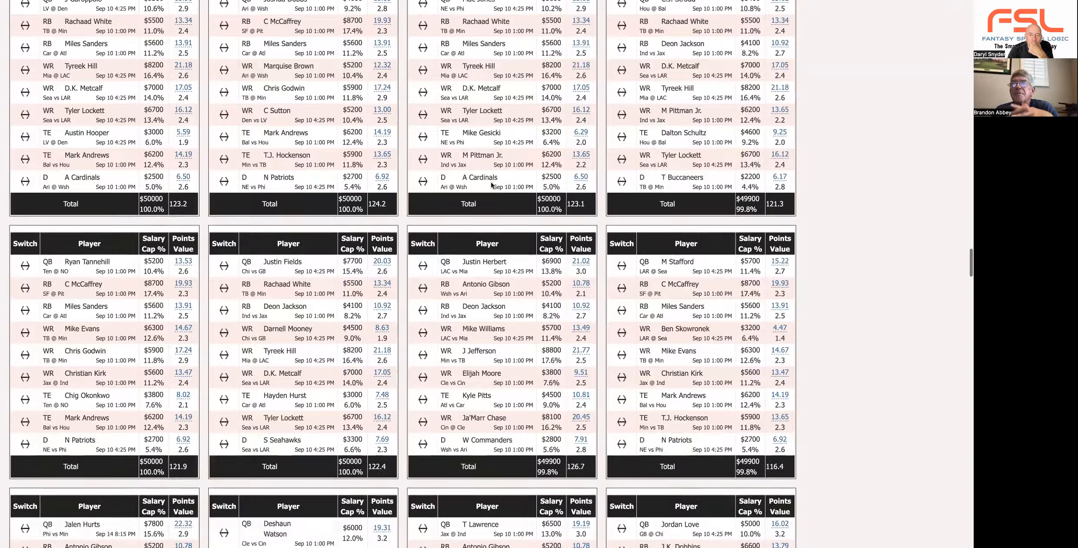
scroll(491, 182, "down", 15)
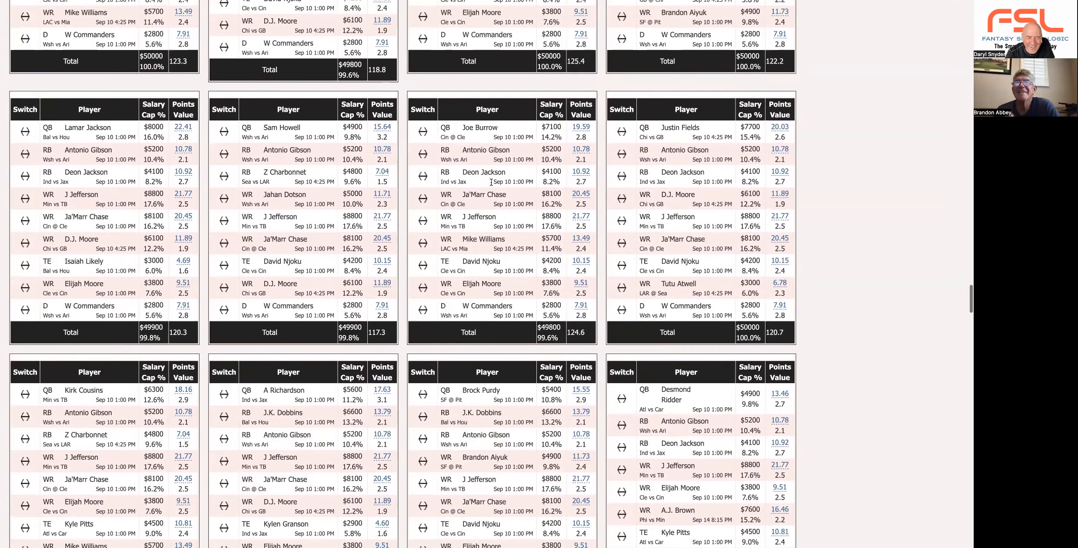
scroll(491, 182, "up", 20)
scroll(491, 182, "up", 10)
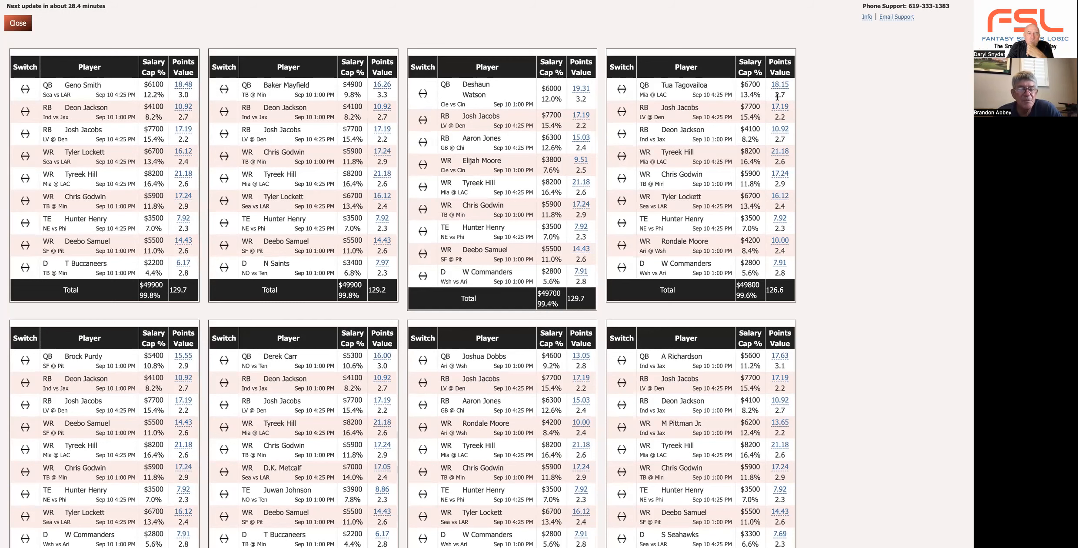
Step: Examine the multi-lineup results row by row, comparing each lineup's quarterback, same-team receivers, salary use and projected points
scroll(777, 97, "down", 3)
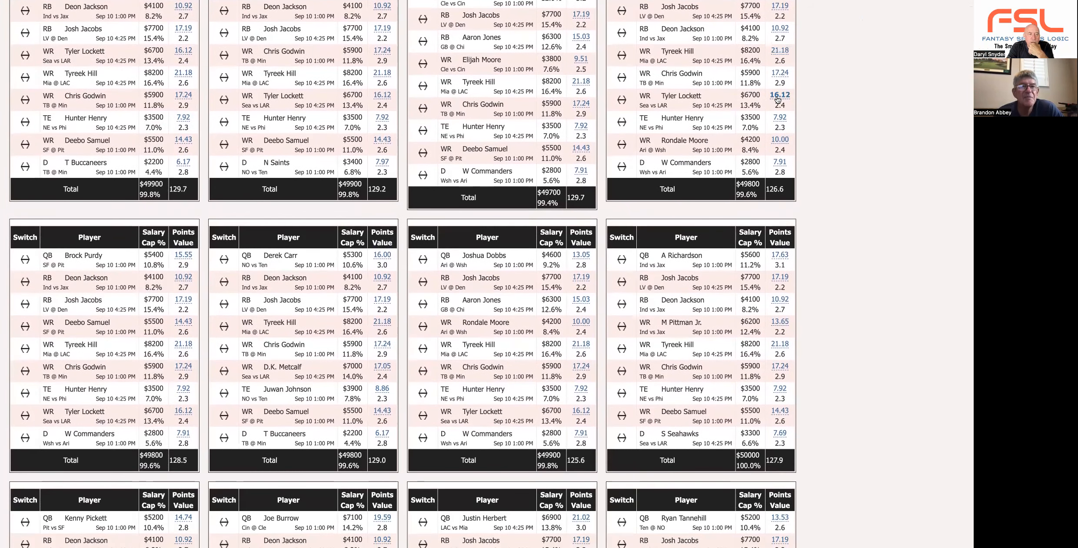
scroll(778, 99, "down", 2)
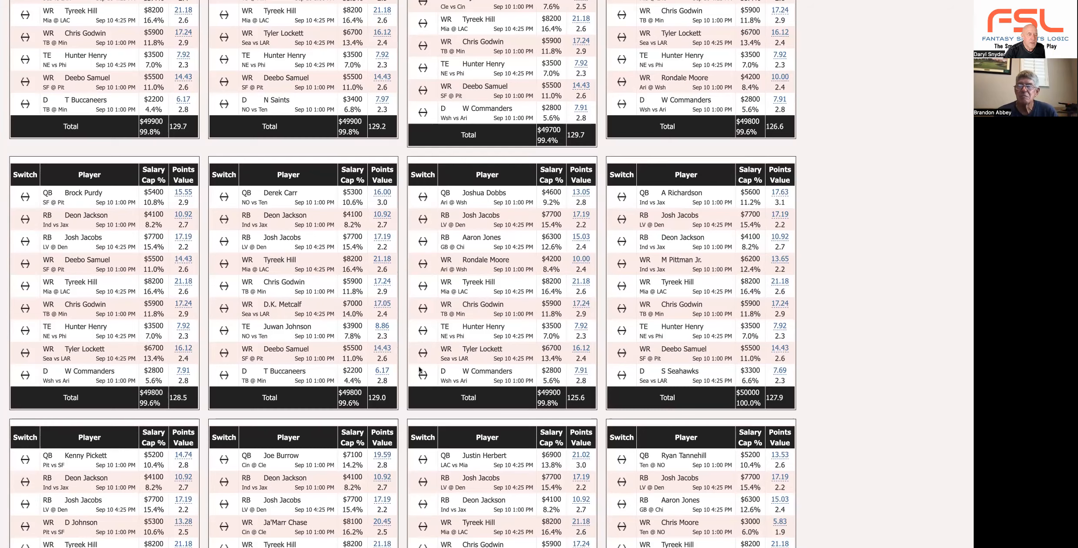
scroll(413, 360, "up", 2)
scroll(414, 361, "down", 3)
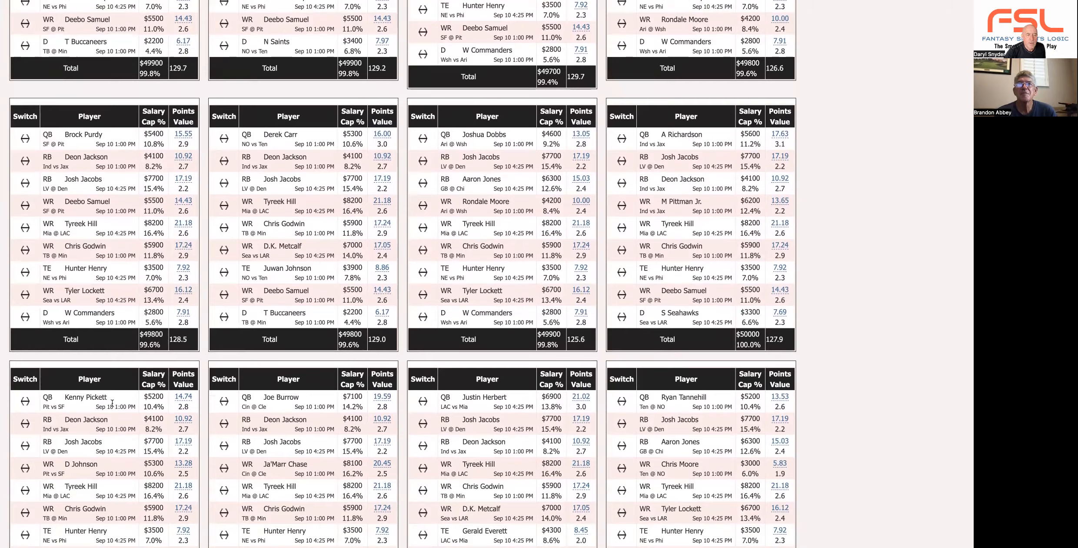
scroll(196, 272, "down", 4)
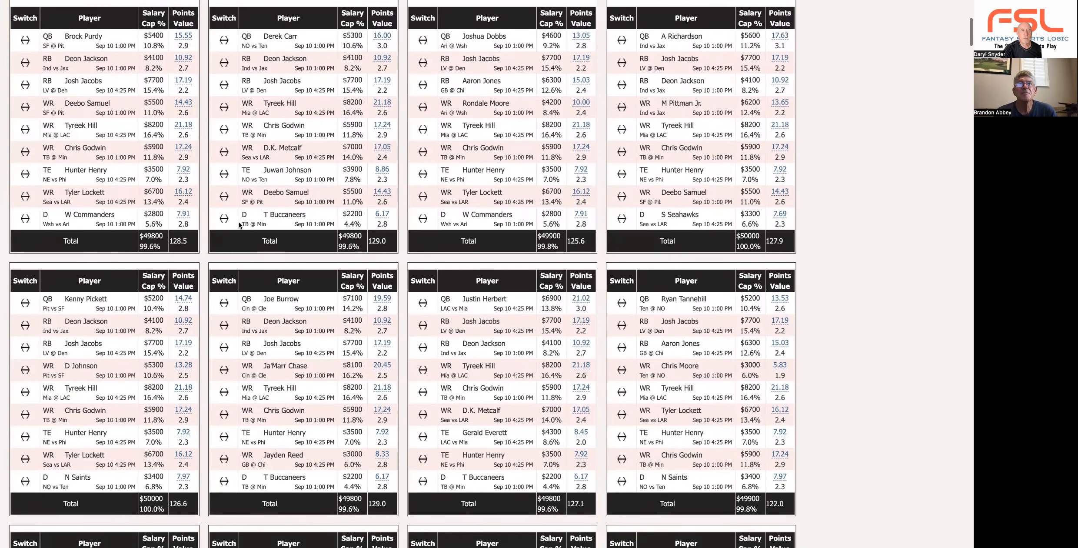
scroll(294, 194, "down", 1)
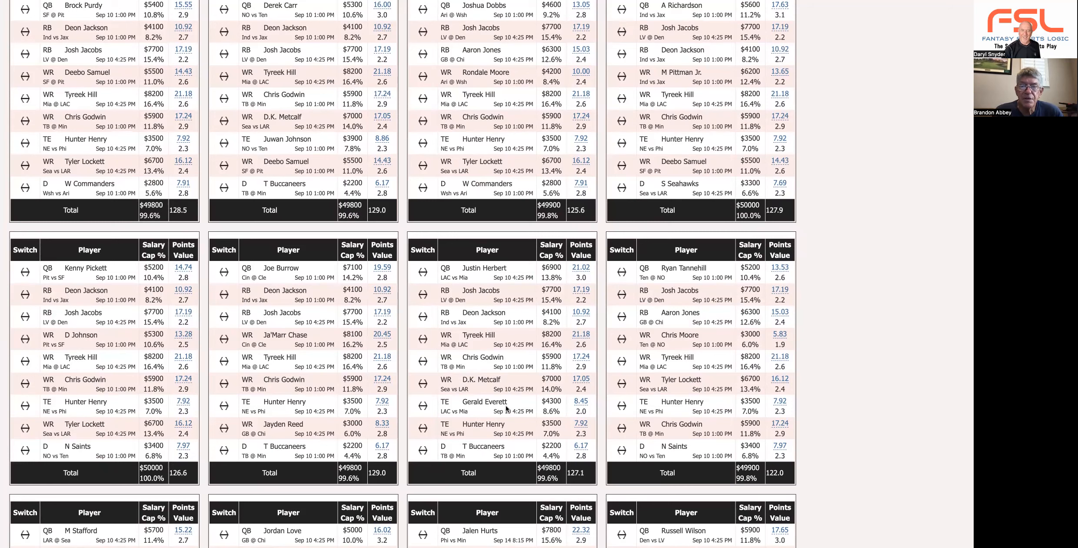
scroll(422, 294, "down", 3)
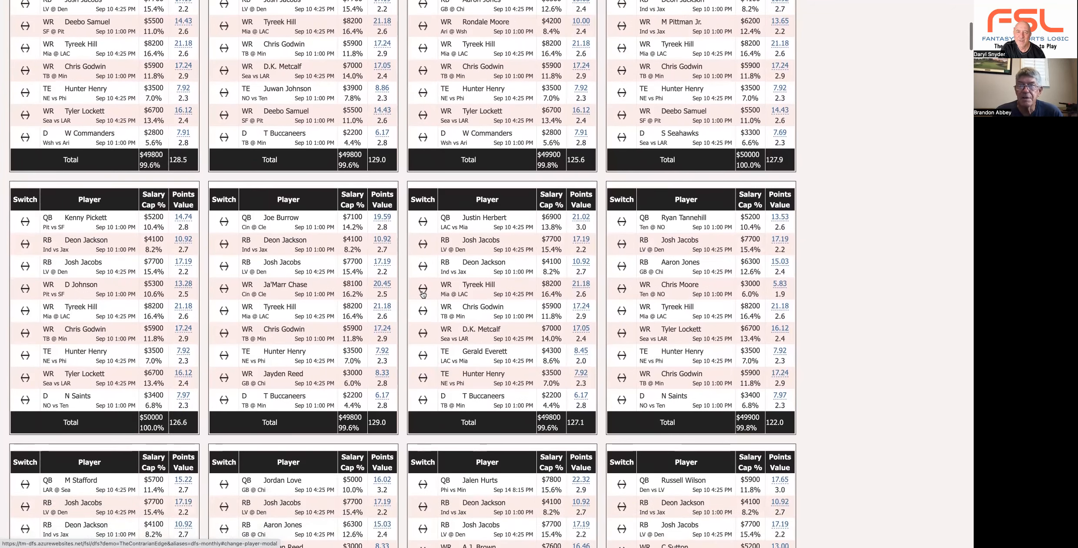
scroll(423, 294, "down", 10)
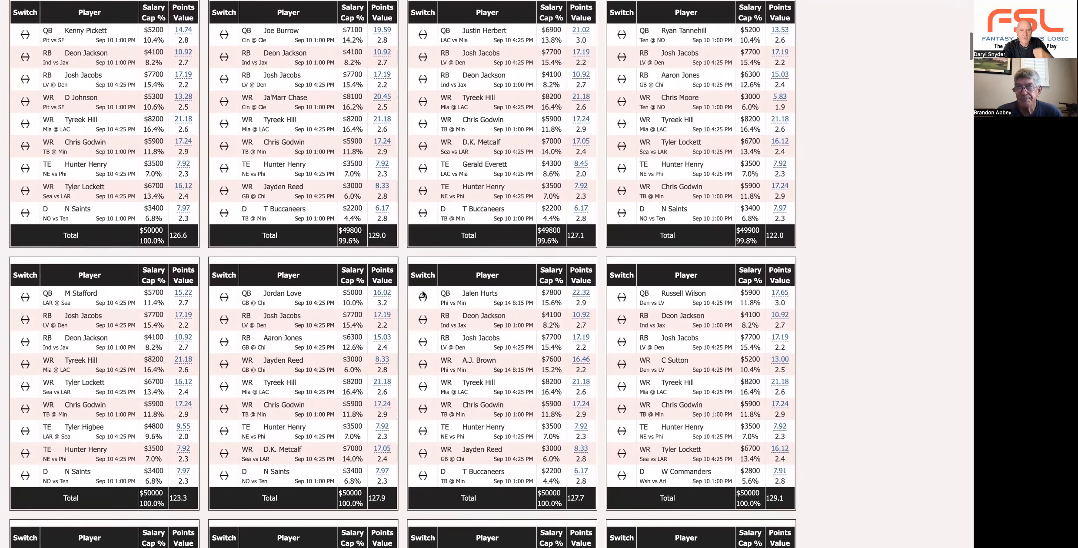
scroll(423, 294, "down", 1)
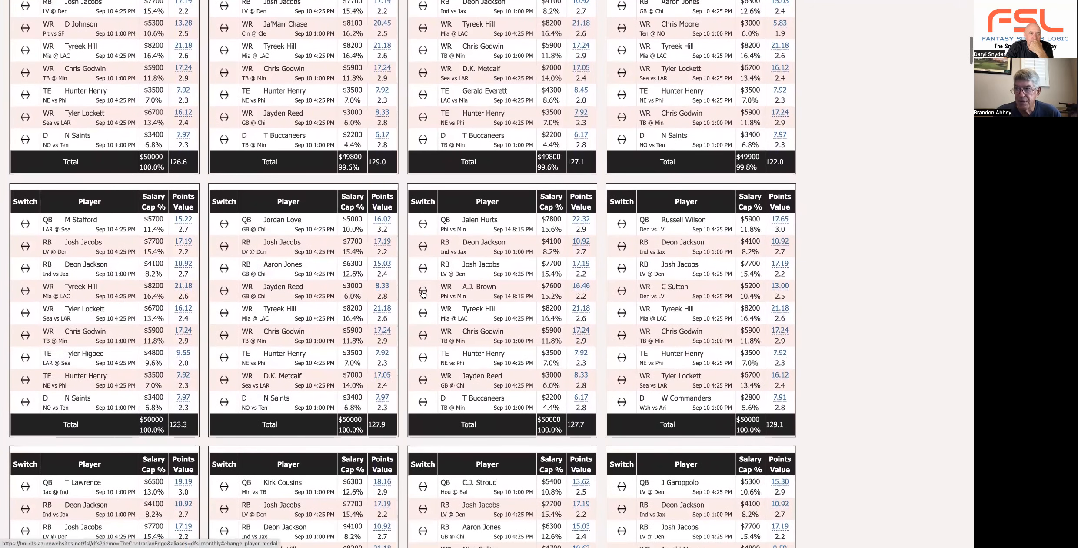
scroll(423, 293, "down", 2)
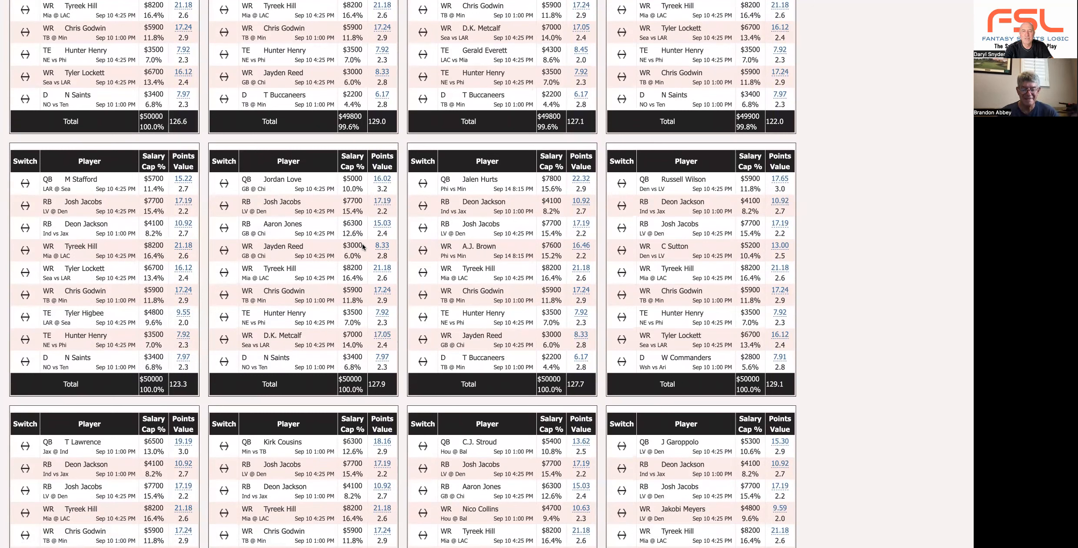
scroll(453, 228, "up", 1)
scroll(453, 226, "up", 1)
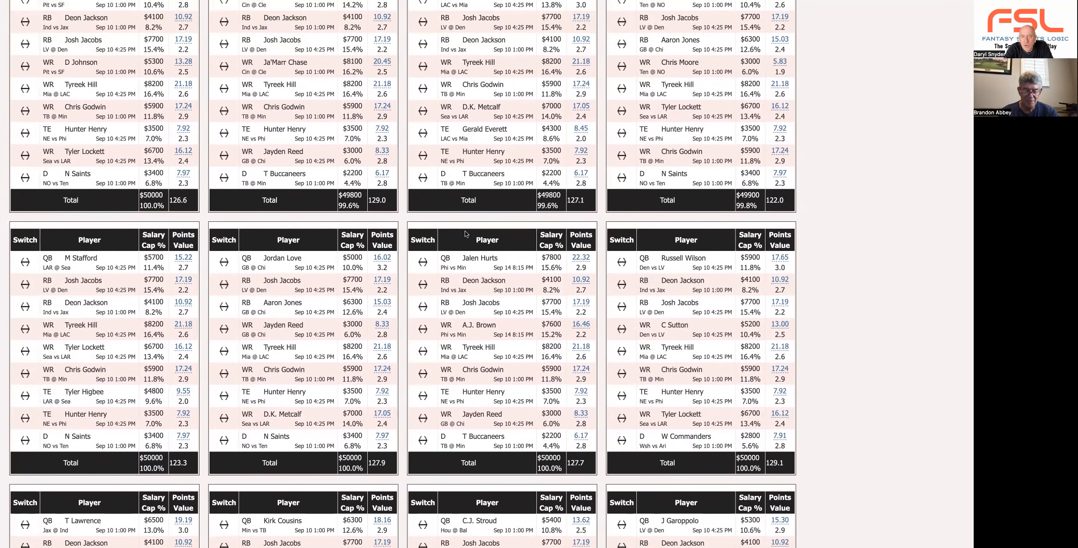
scroll(405, 219, "down", 1)
scroll(406, 219, "down", 5)
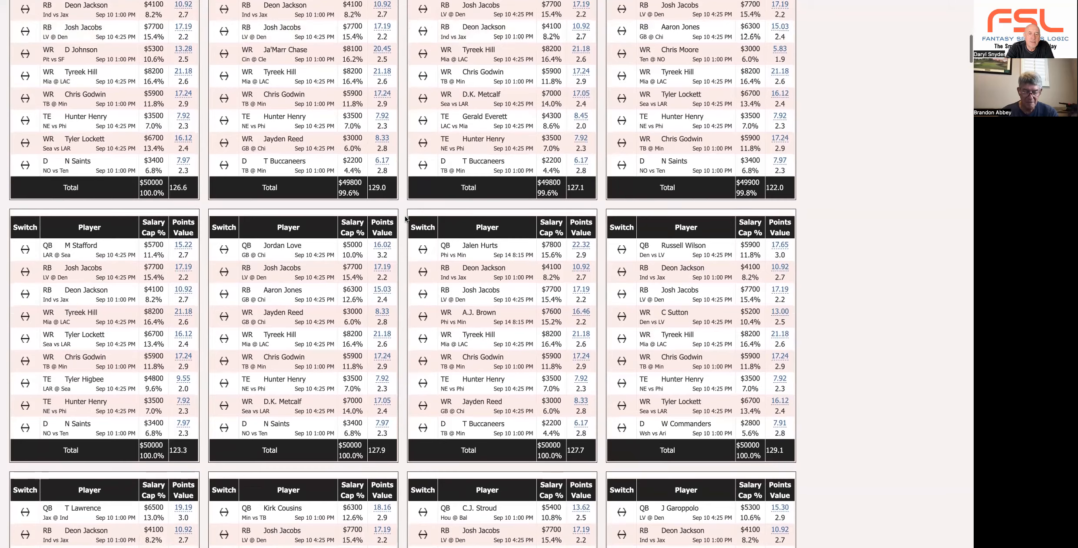
scroll(405, 219, "down", 2)
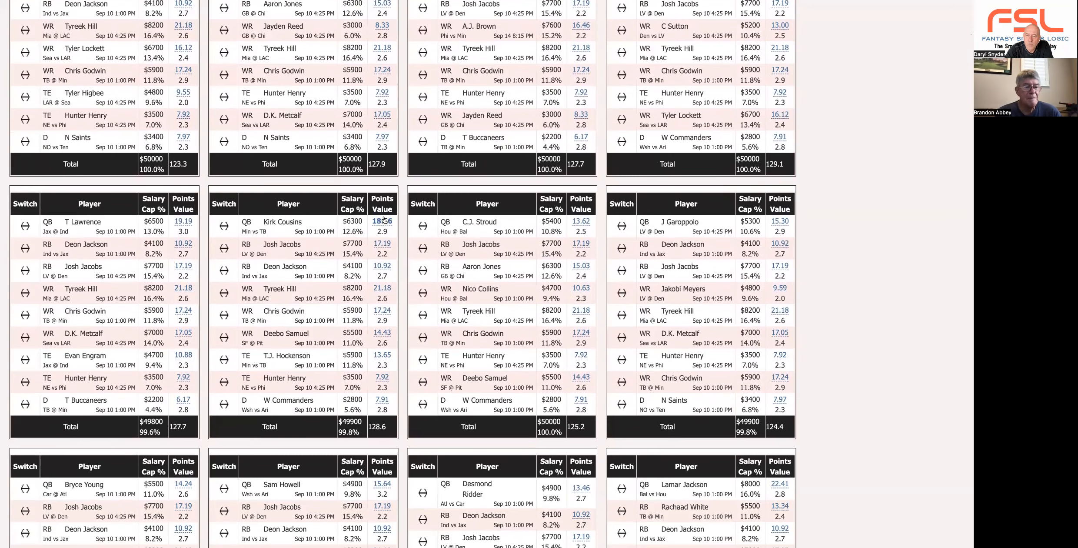
scroll(385, 219, "down", 6)
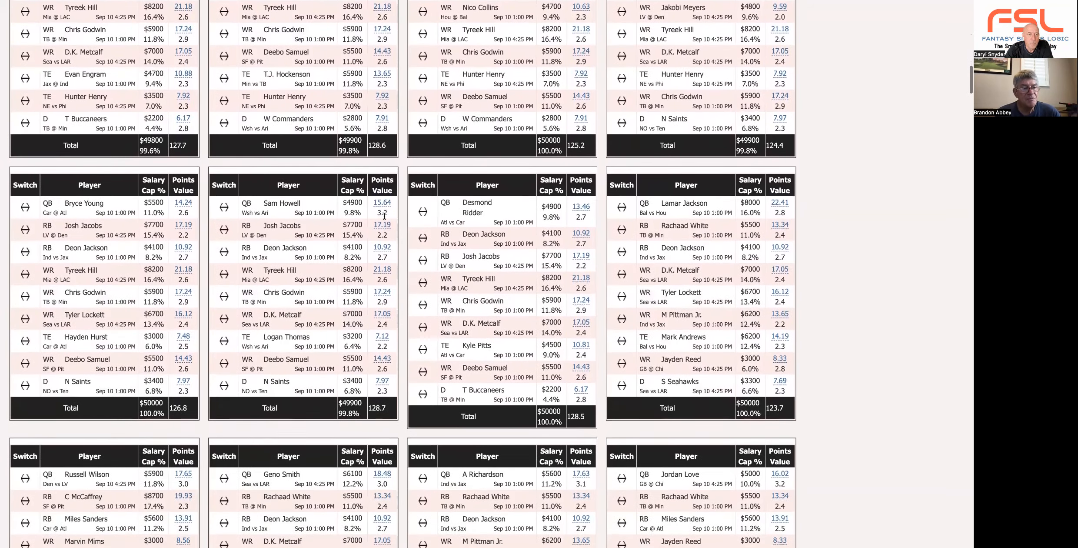
scroll(385, 216, "down", 2)
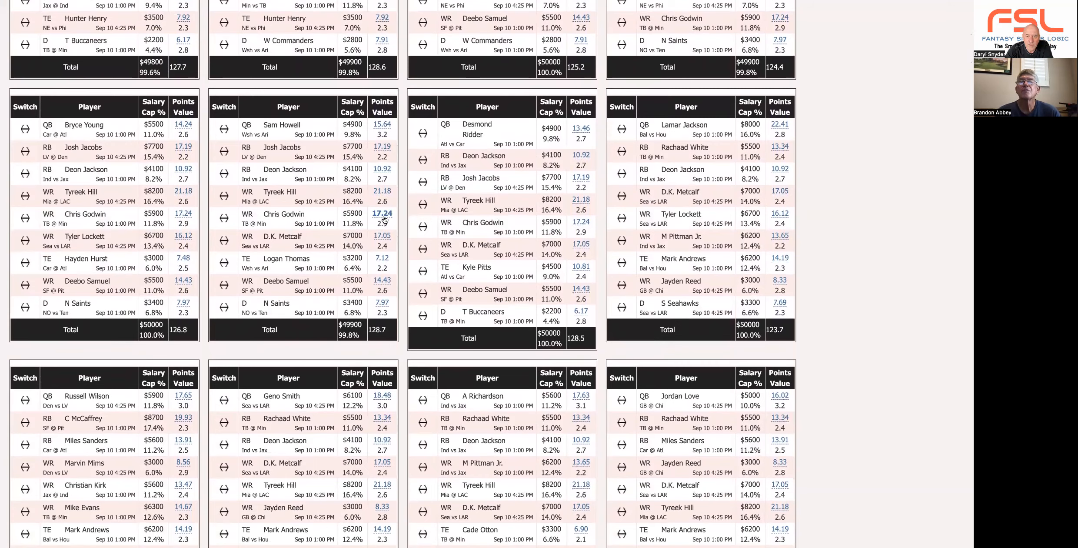
scroll(384, 219, "down", 5)
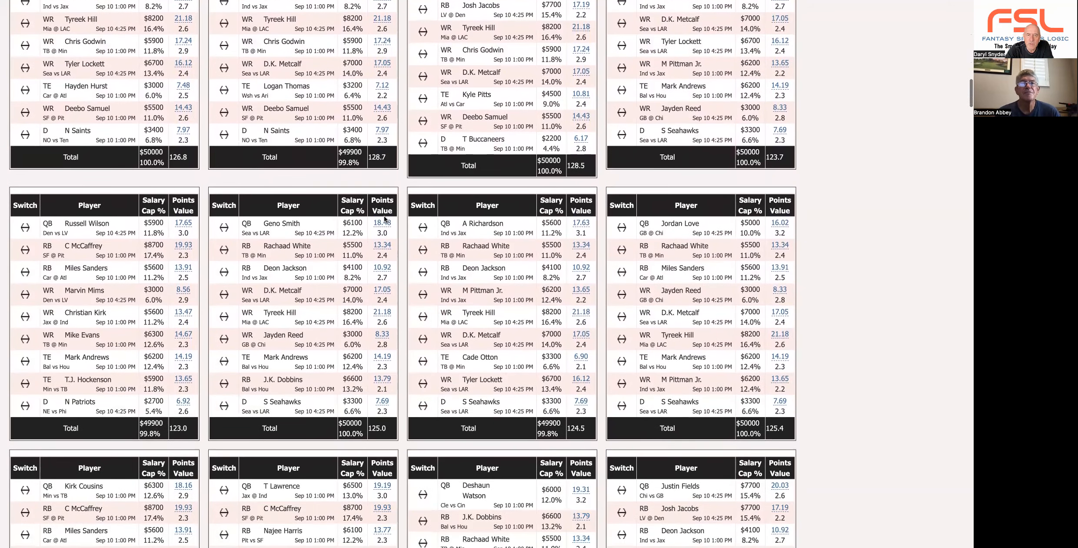
Step: Examine the lineups built around Russell Wilson, Geno Smith, Kirk Cousins and Baker Mayfield, comparing their stacked receivers, salary use and projected points
scroll(385, 219, "down", 2)
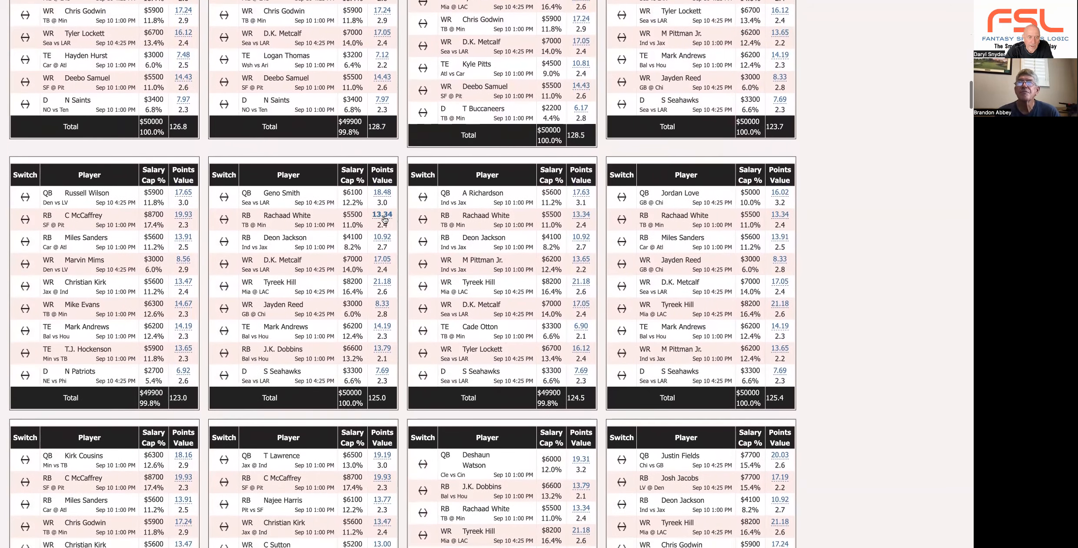
scroll(384, 217, "down", 9)
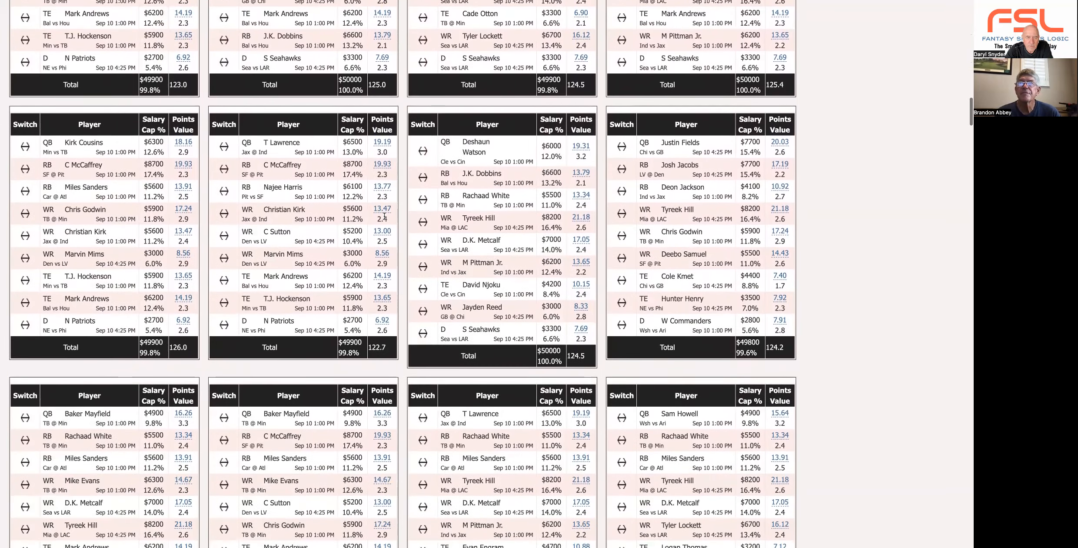
scroll(384, 216, "down", 1)
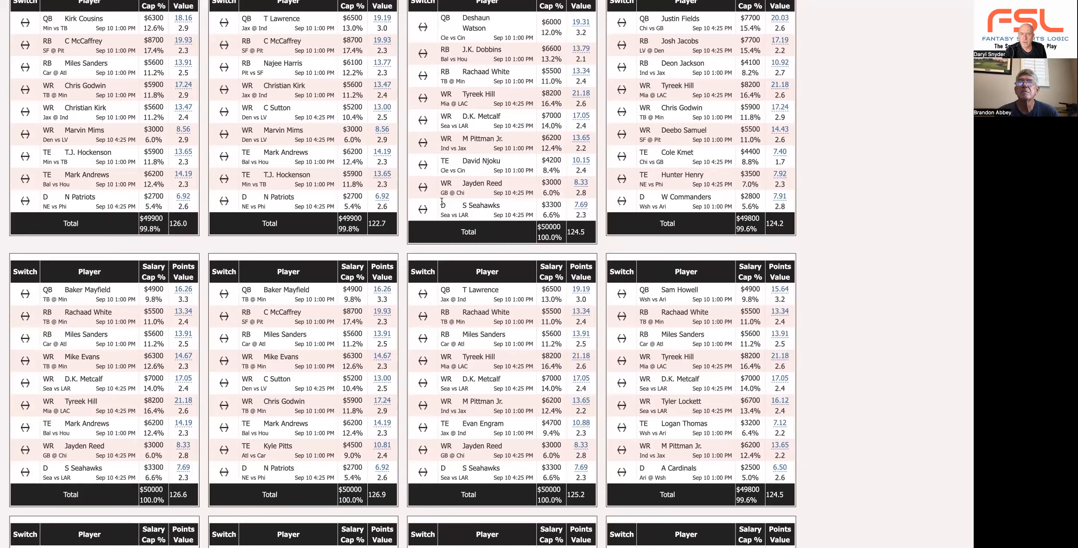
scroll(418, 213, "up", 6)
scroll(454, 203, "up", 20)
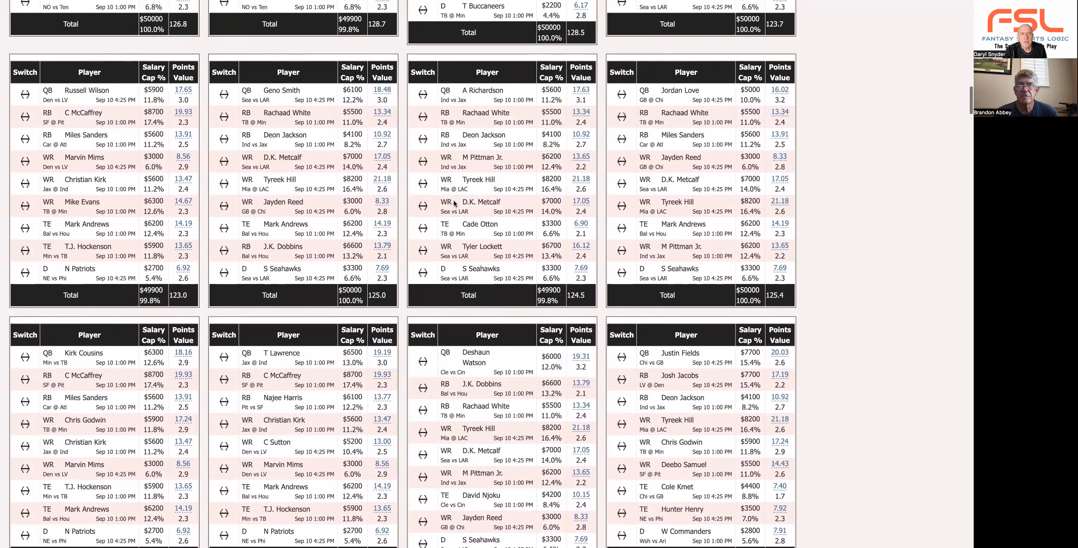
scroll(454, 201, "down", 1)
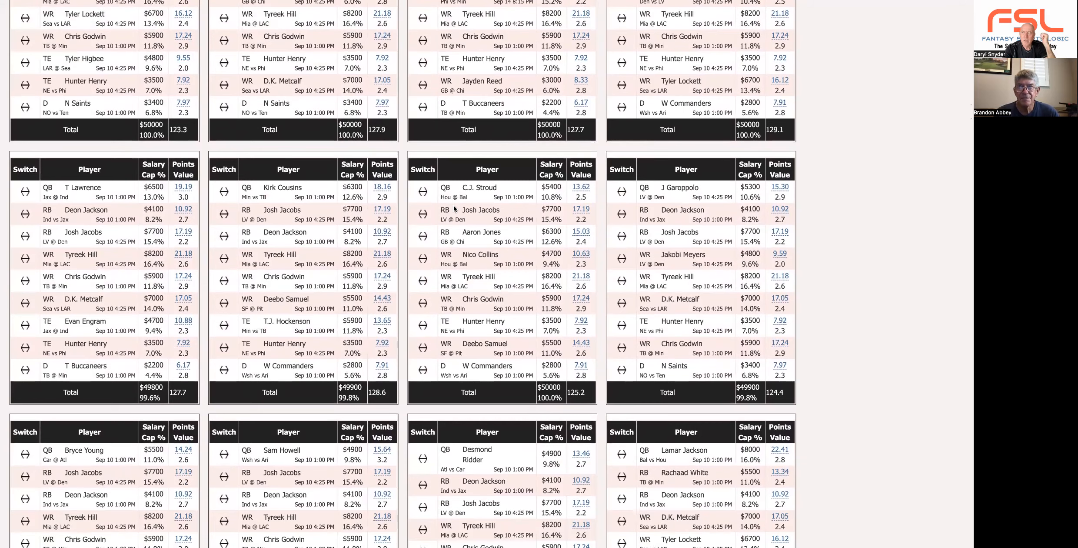
Step: Go back row by row to the first generated lineups, comparing quarterback and receiver stacks such as Jalen Hurts with A.J. Brown and Joe Burrow with Ja'Marr Chase
scroll(454, 208, "up", 5)
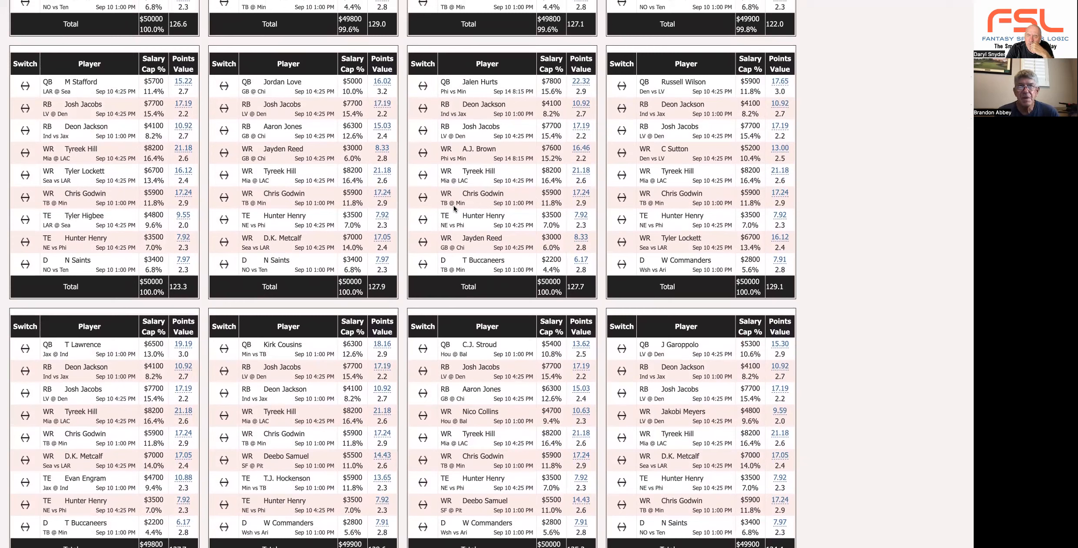
scroll(454, 206, "up", 2)
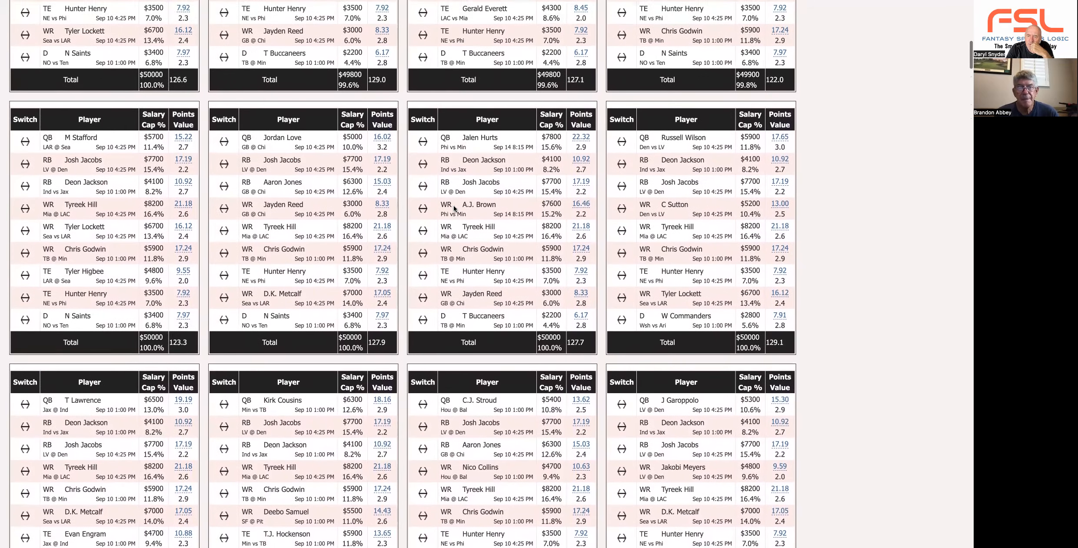
scroll(453, 206, "up", 4)
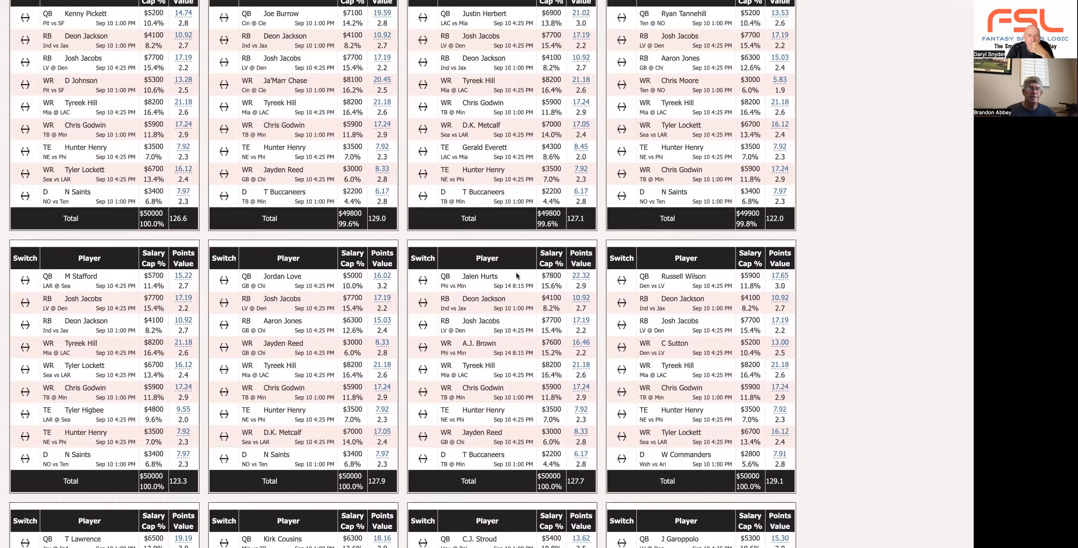
scroll(516, 274, "up", 2)
scroll(511, 259, "up", 3)
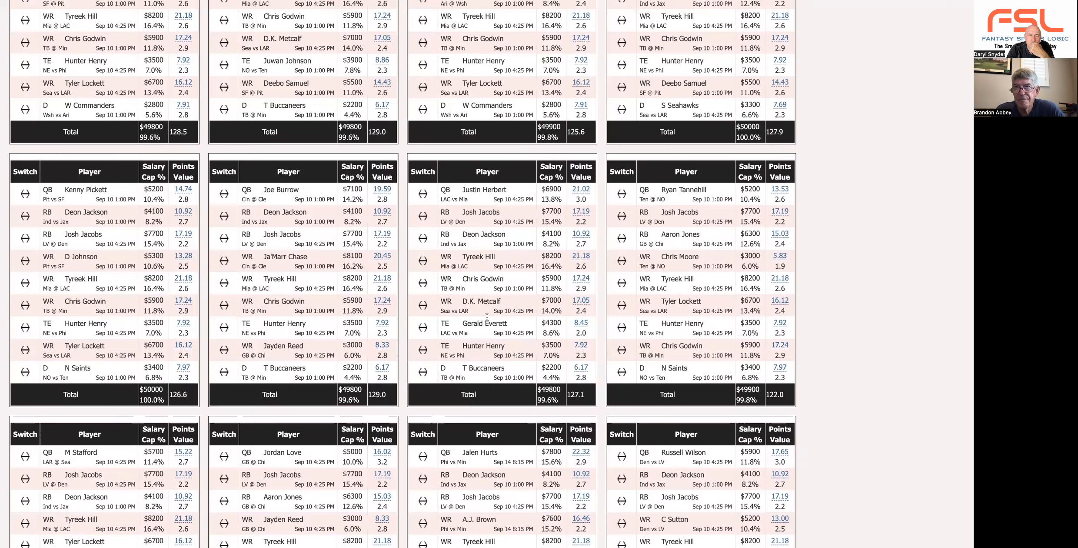
scroll(514, 304, "down", 3)
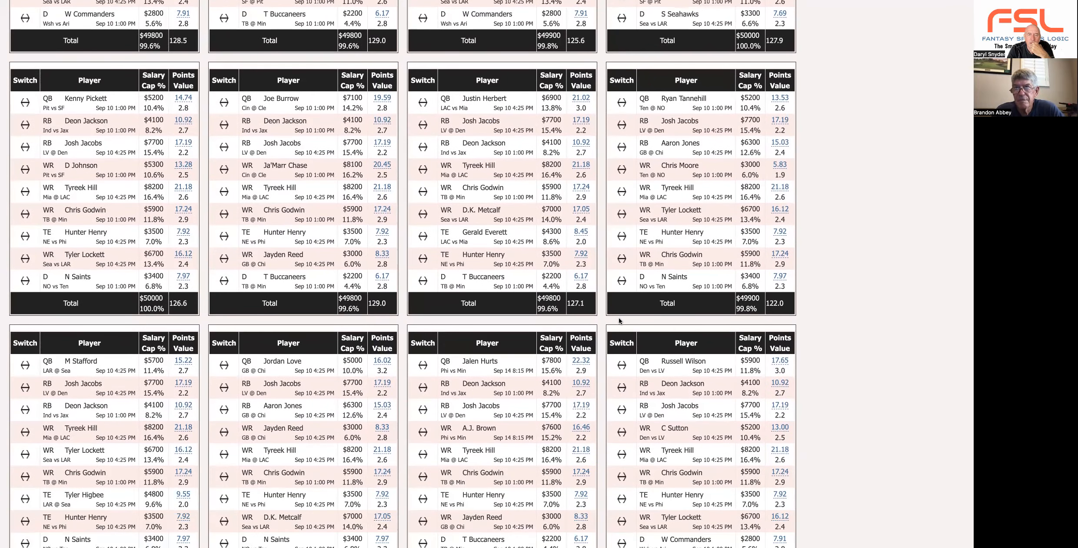
scroll(553, 304, "down", 1)
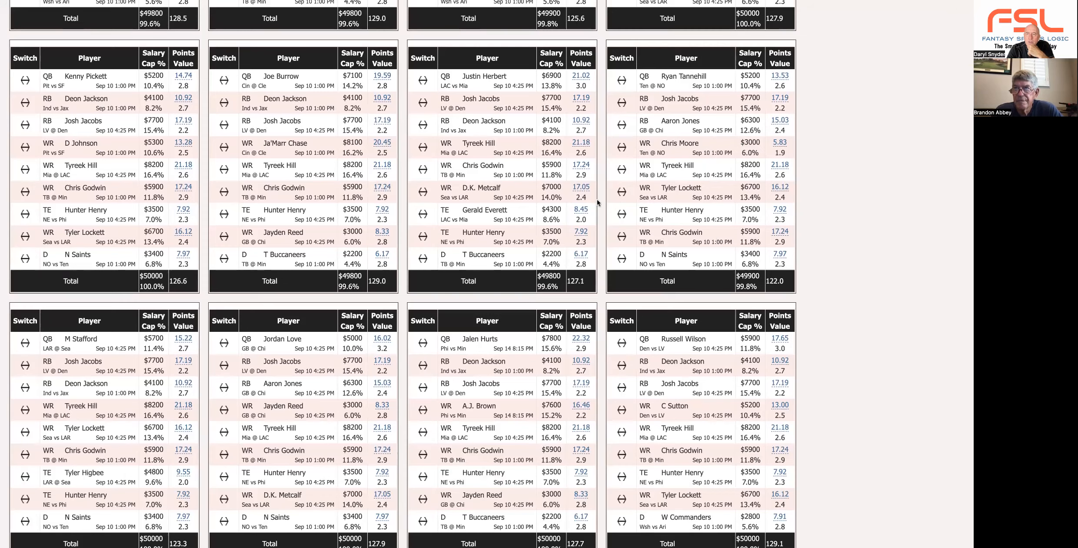
scroll(560, 188, "up", 5)
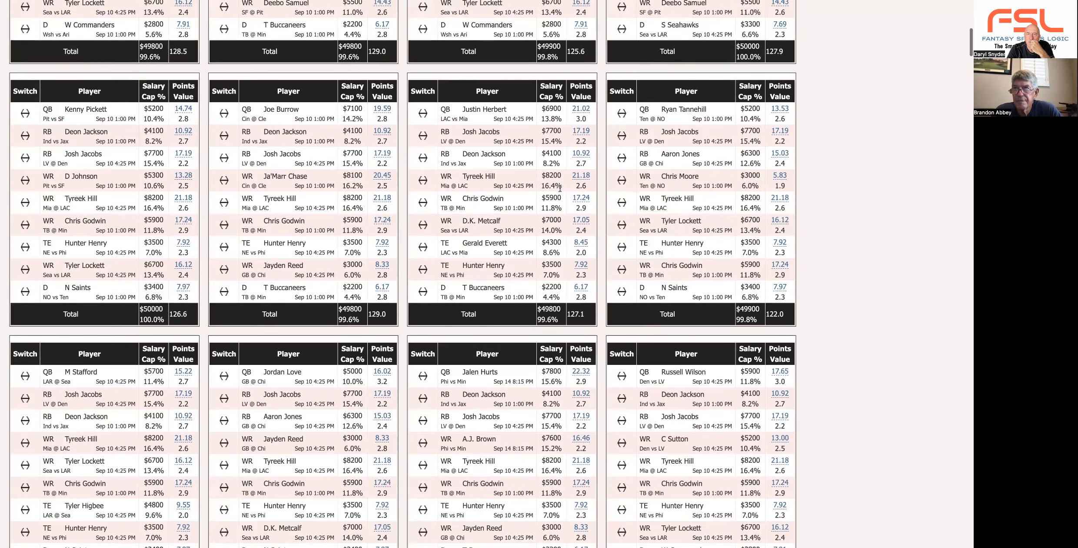
scroll(560, 188, "up", 3)
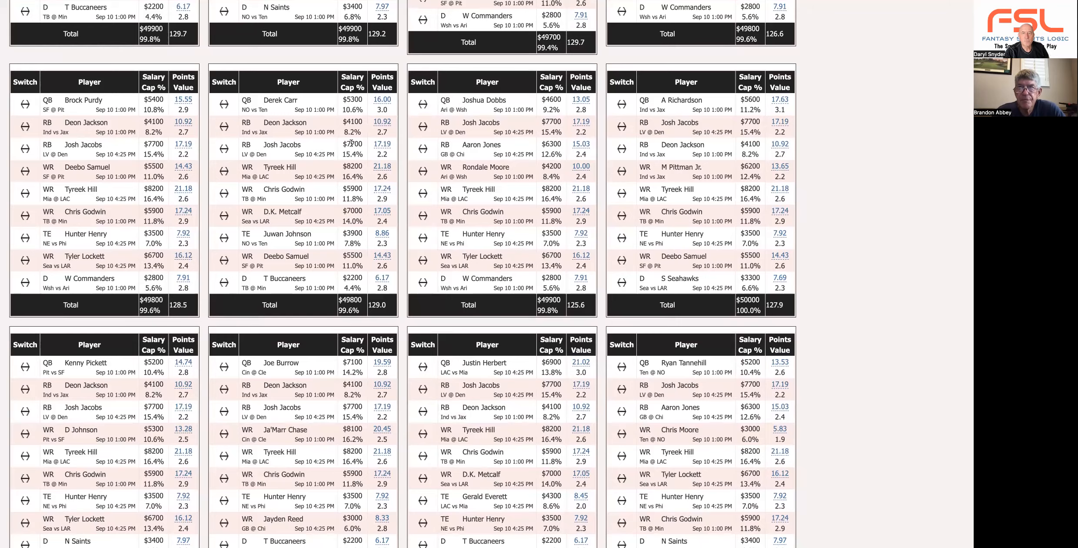
scroll(633, 113, "up", 5)
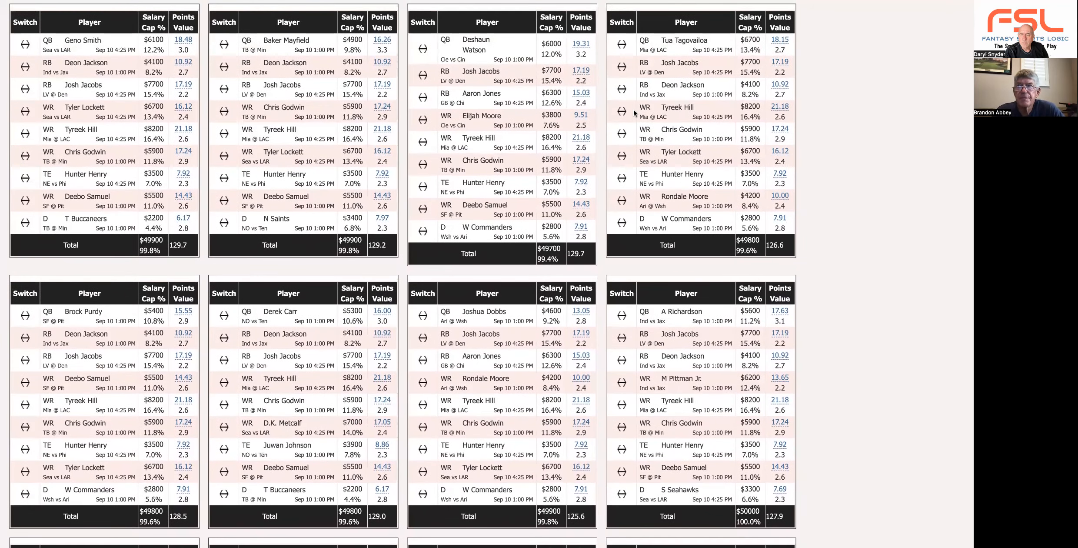
scroll(633, 113, "up", 2)
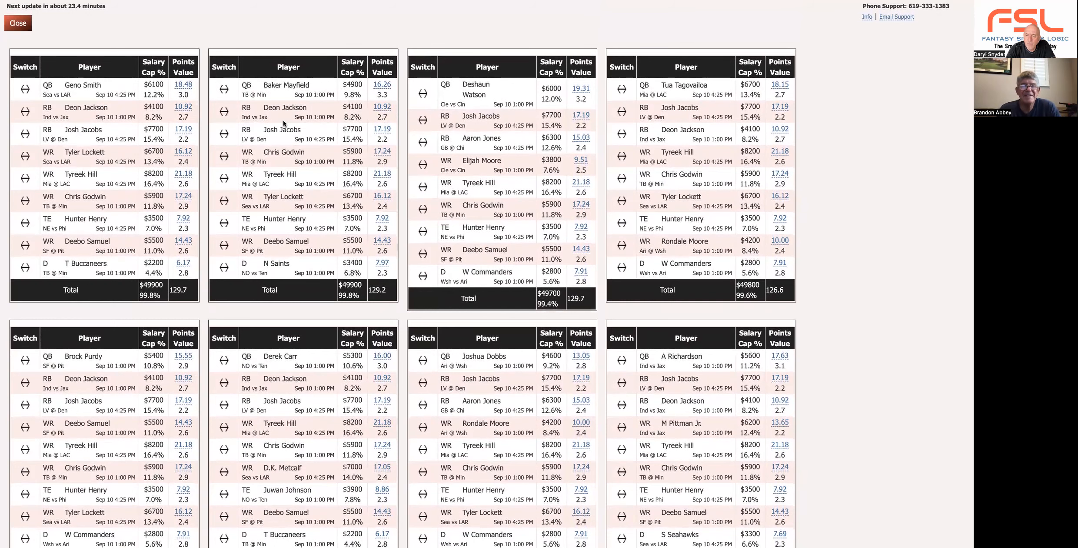
Step: Skim the generated lineups down to the Trevor Lawrence and Bryce Young rows and return to the first row, checking which players recur
scroll(273, 135, "down", 4)
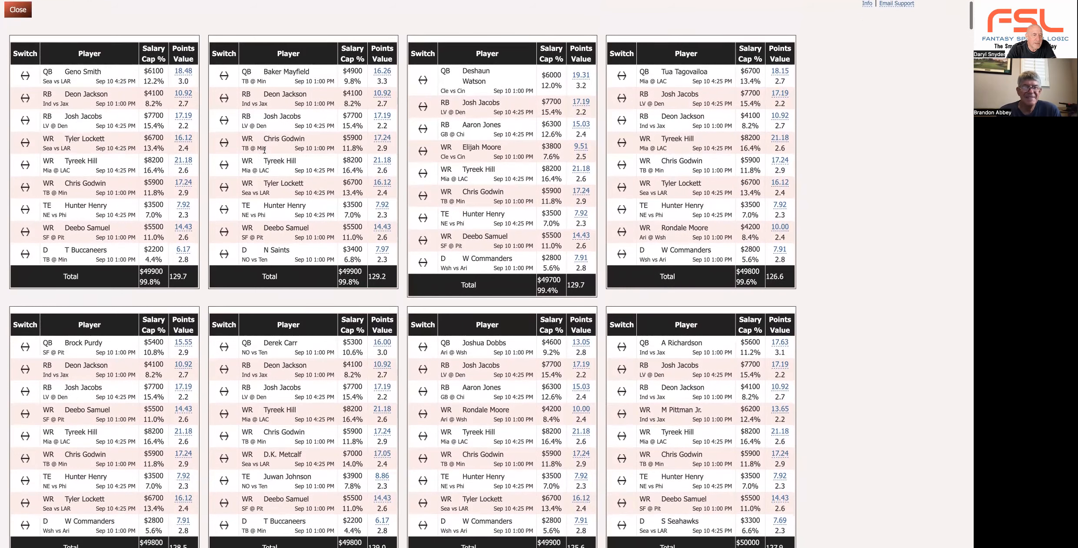
scroll(264, 151, "down", 10)
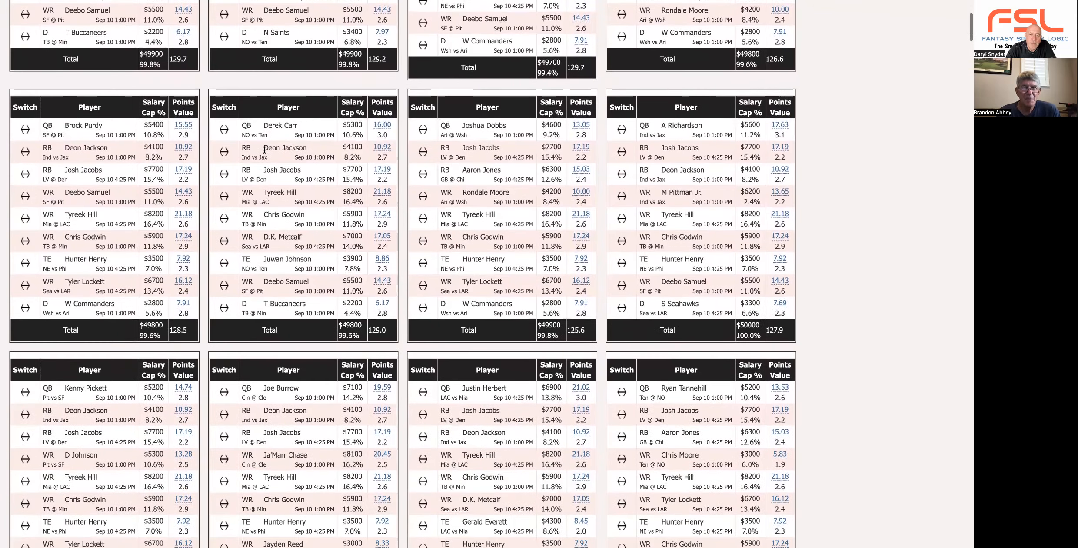
scroll(265, 152, "down", 20)
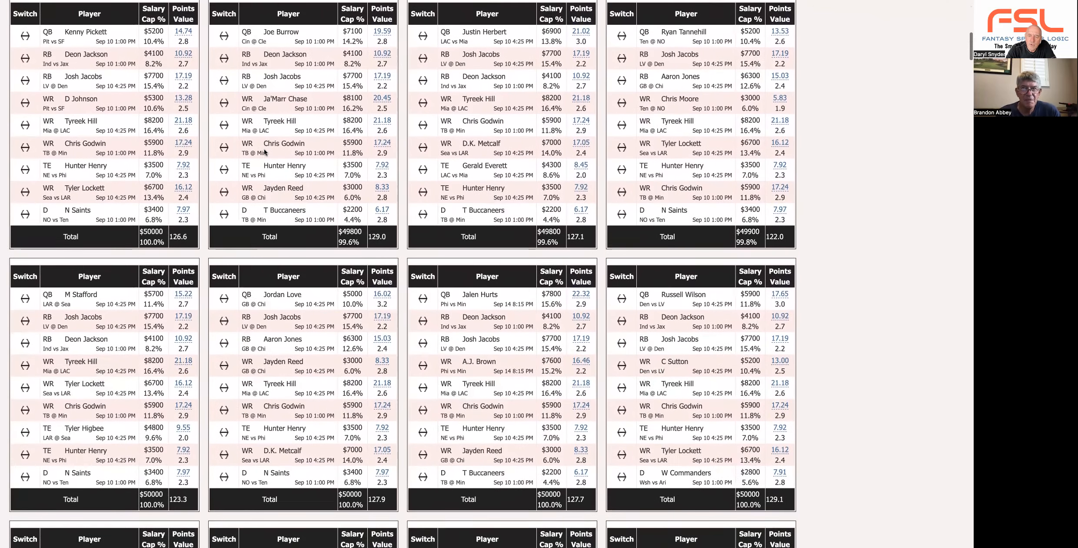
scroll(264, 150, "down", 5)
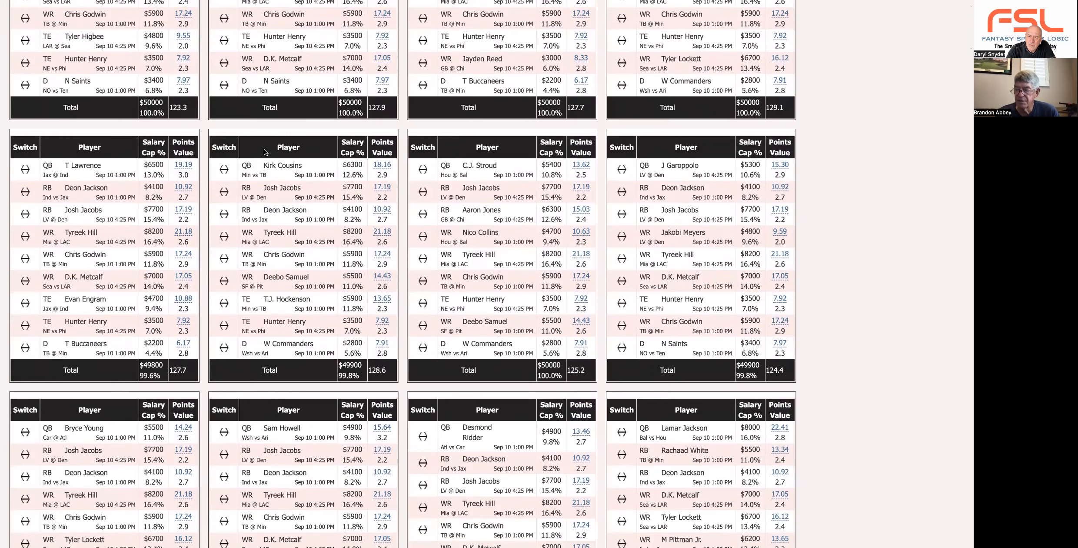
scroll(912, 174, "down", 1)
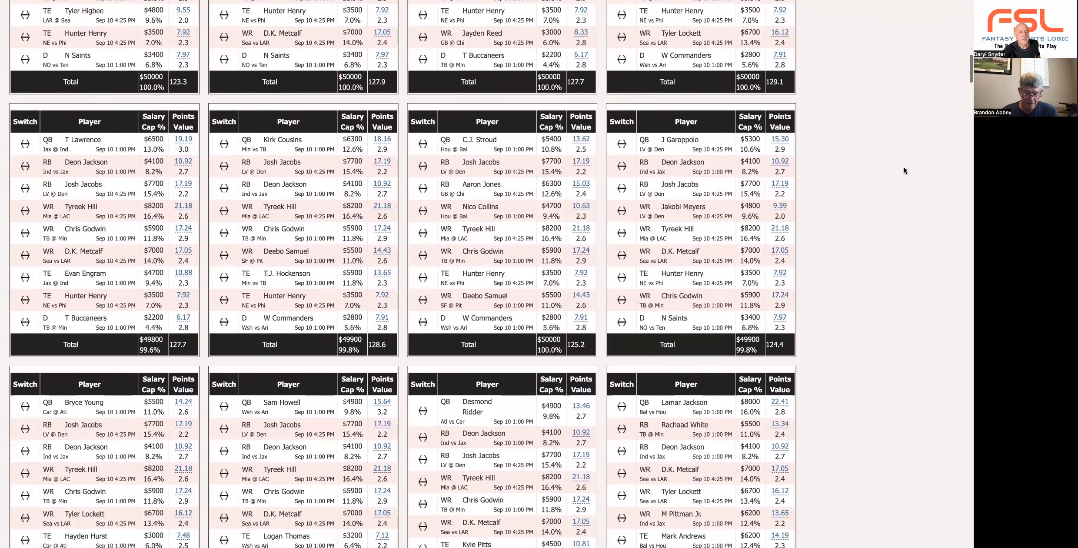
scroll(904, 170, "up", 2)
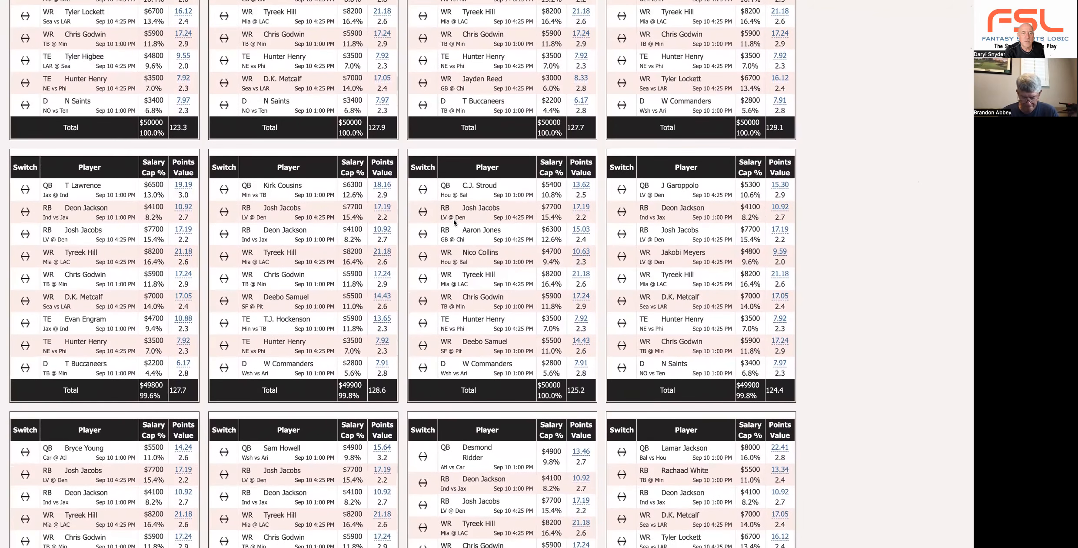
scroll(453, 219, "up", 4)
scroll(396, 203, "up", 15)
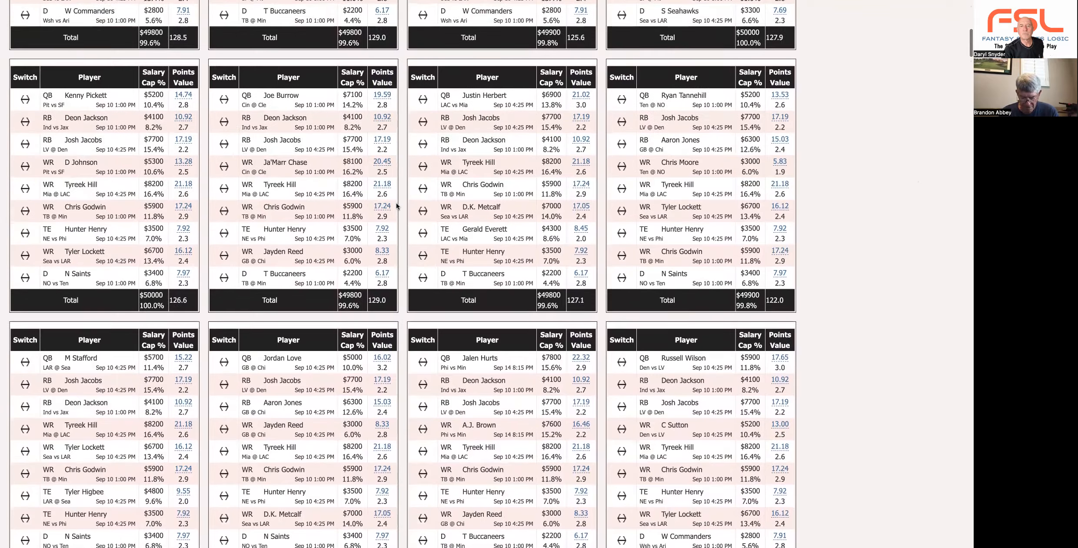
scroll(396, 203, "up", 10)
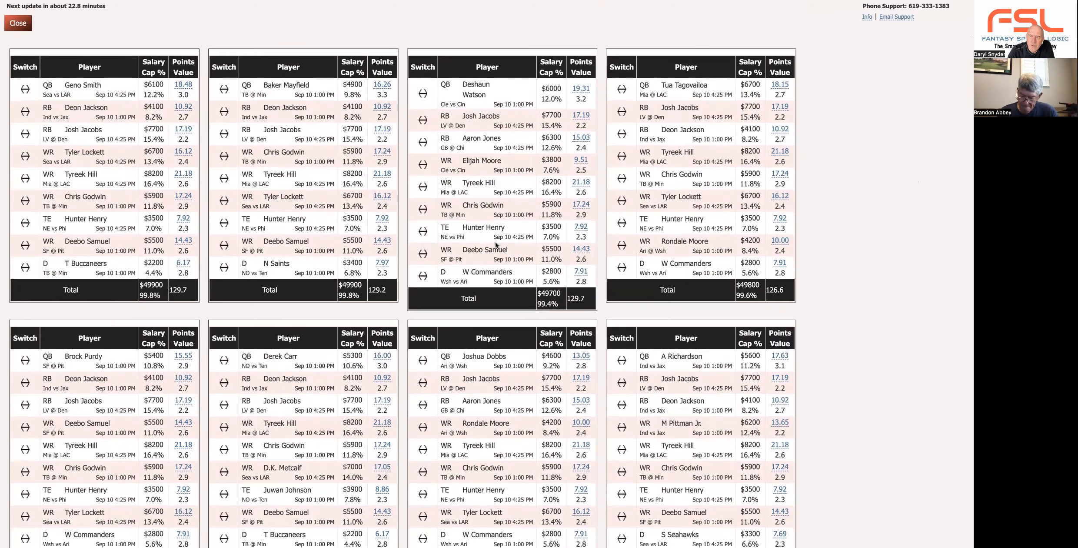
Step: Recheck the lineup rows down to the Matthew Stafford and Jalen Hurts lineups, ending at the beginning of the results
scroll(654, 209, "down", 10)
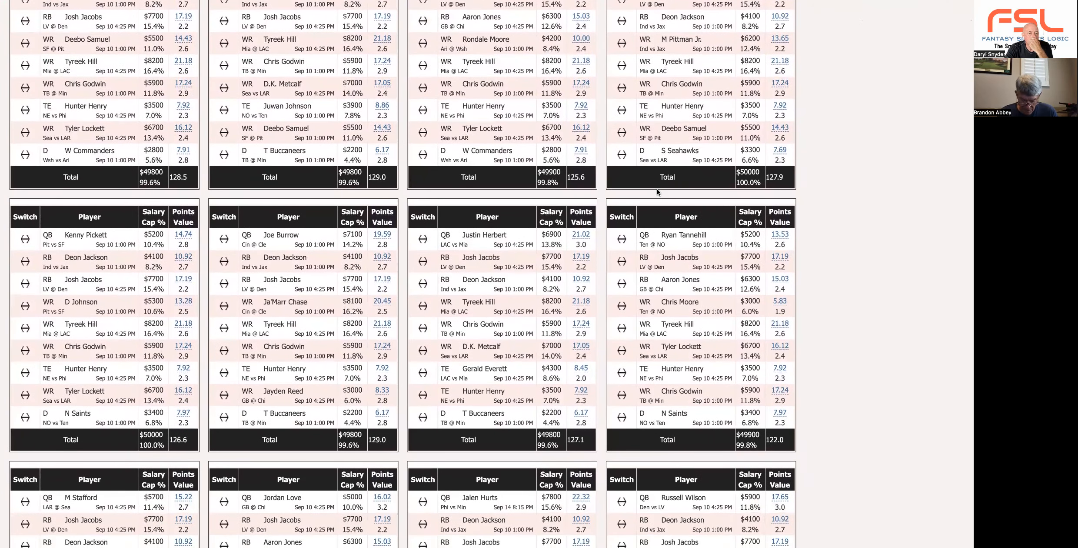
scroll(657, 188, "down", 6)
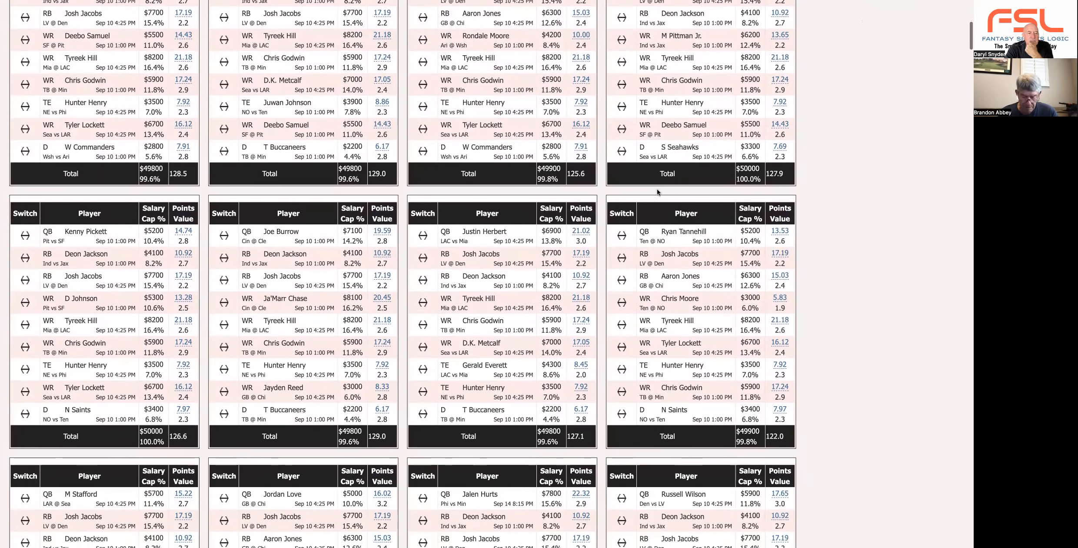
scroll(656, 188, "down", 1)
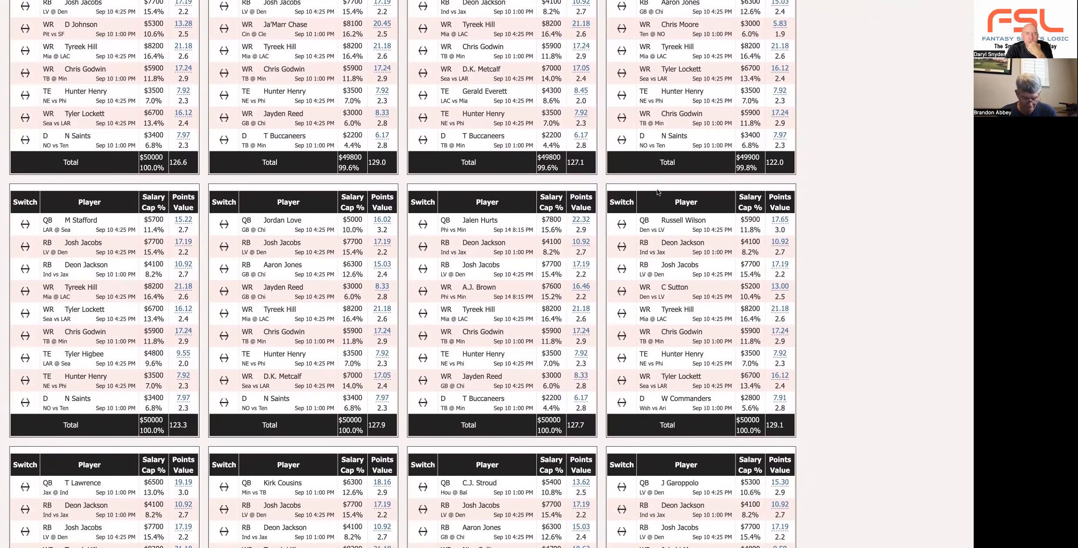
scroll(657, 189, "down", 2)
scroll(657, 188, "up", 12)
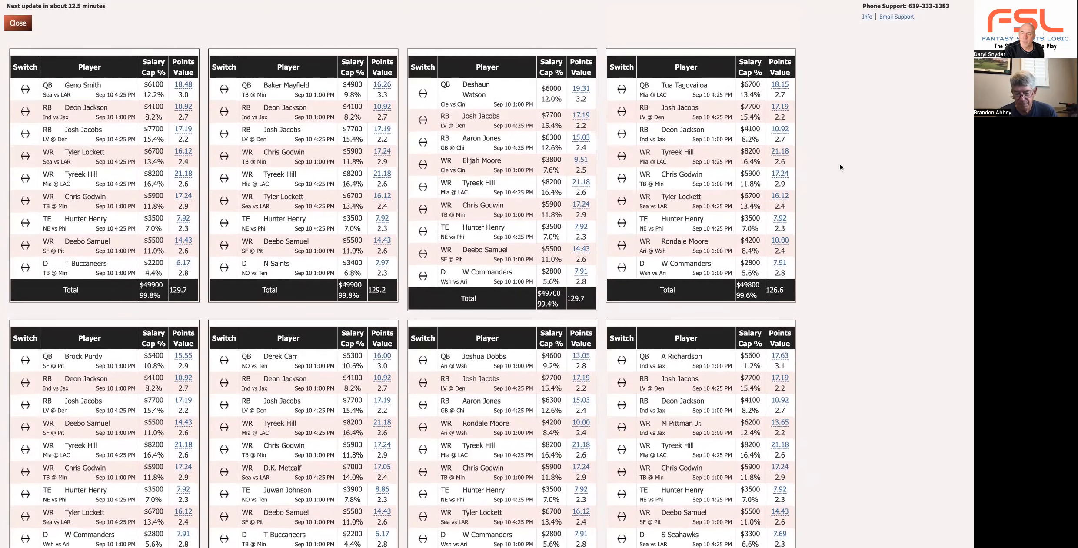
scroll(624, 174, "down", 1)
scroll(624, 173, "down", 10)
scroll(259, 127, "up", 10)
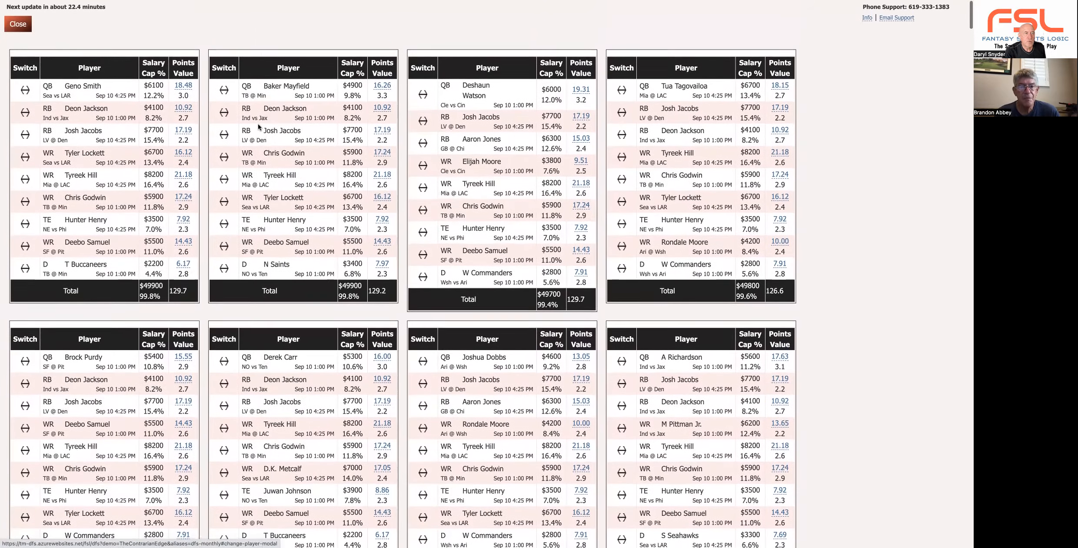
Step: Close the multi-lineup results and look over the single lineups per projection source and the available players' projections
left_click(15, 27)
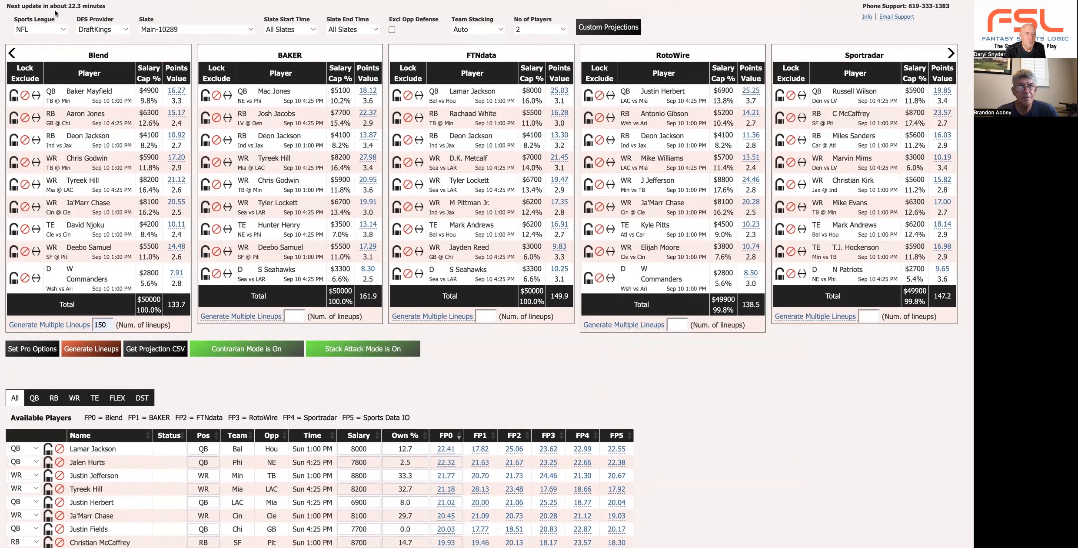
scroll(171, 326, "down", 2)
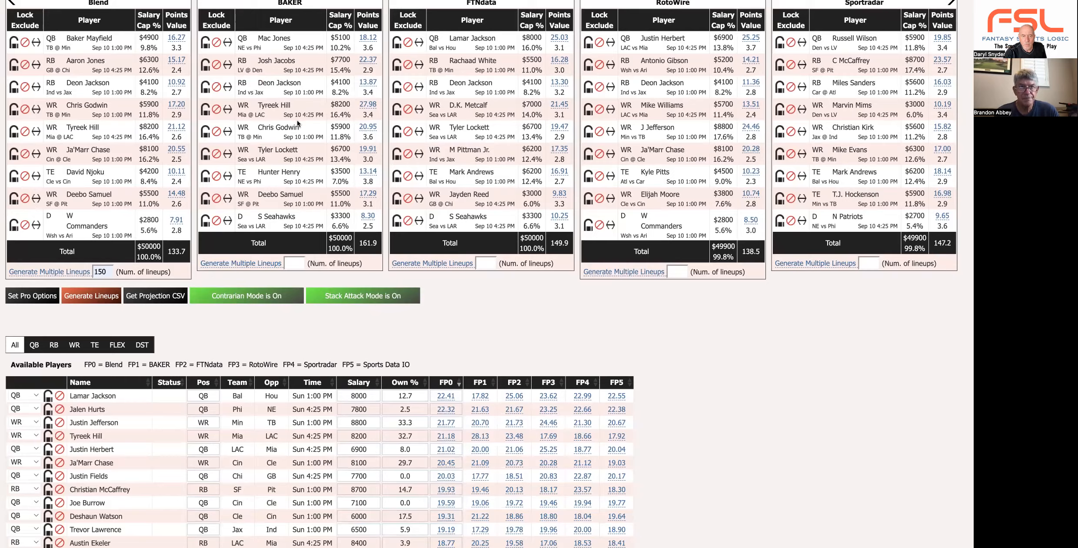
scroll(214, 233, "down", 2)
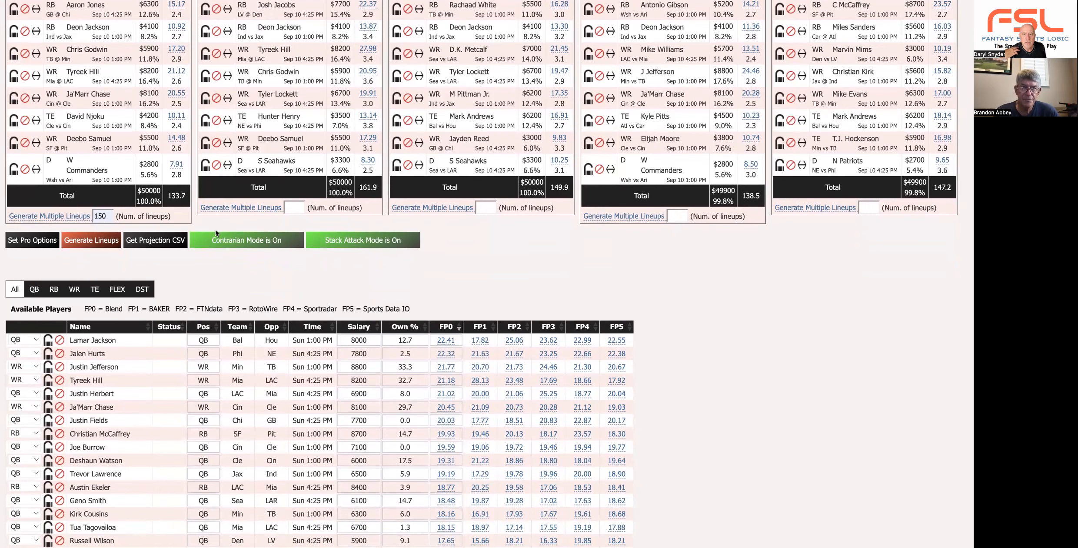
scroll(640, 132, "up", 2)
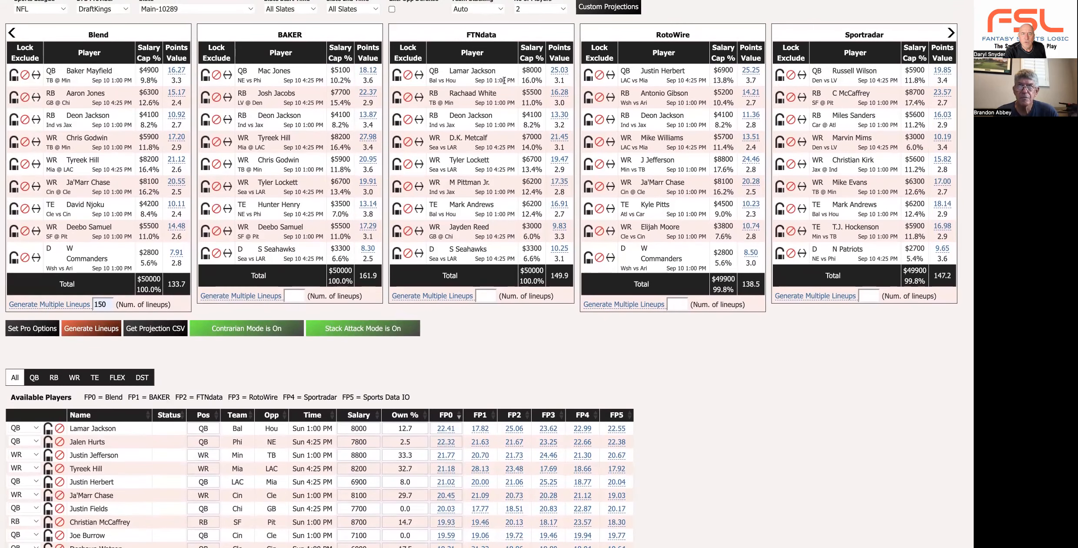
scroll(504, 80, "down", 1)
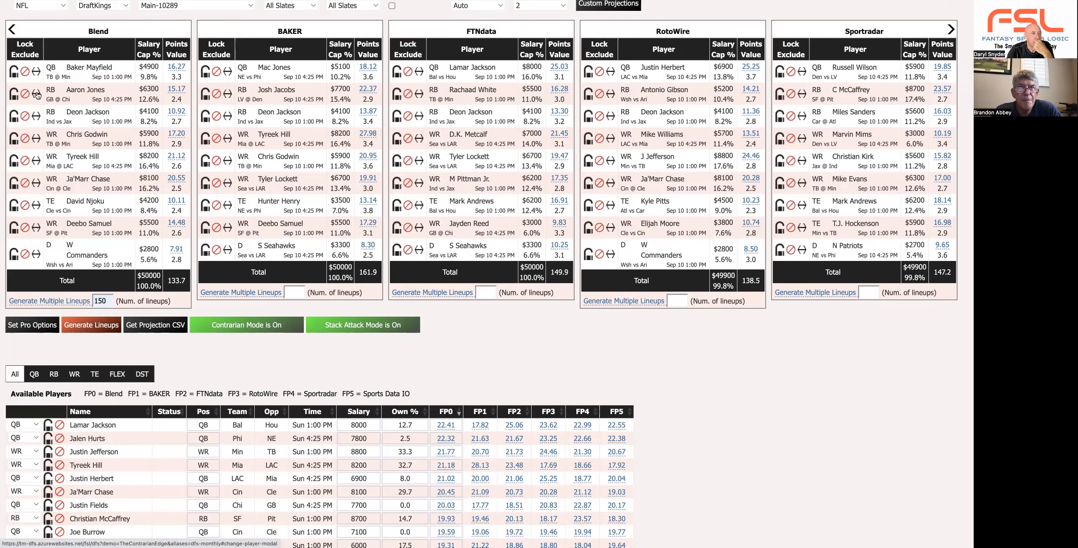
Step: Look through the first two pages of running backs that could replace Aaron Jones in the Blend lineup, making no switch
left_click(37, 94)
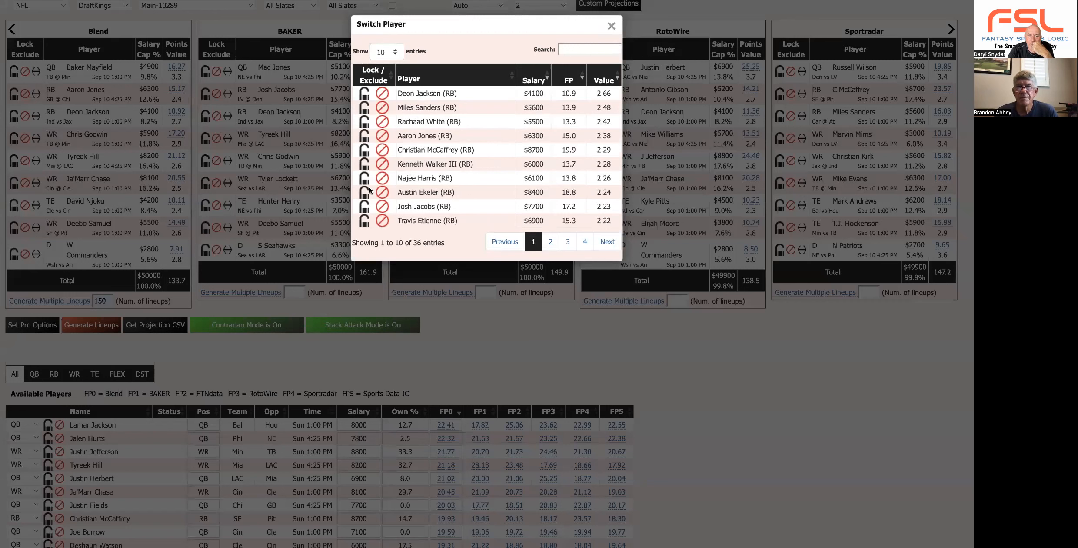
left_click(550, 242)
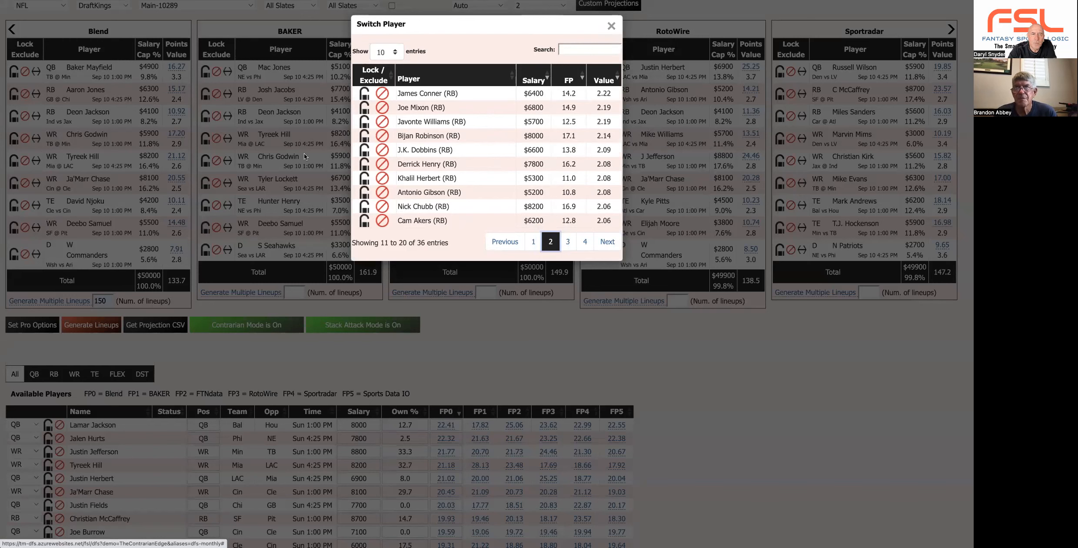
left_click(137, 25)
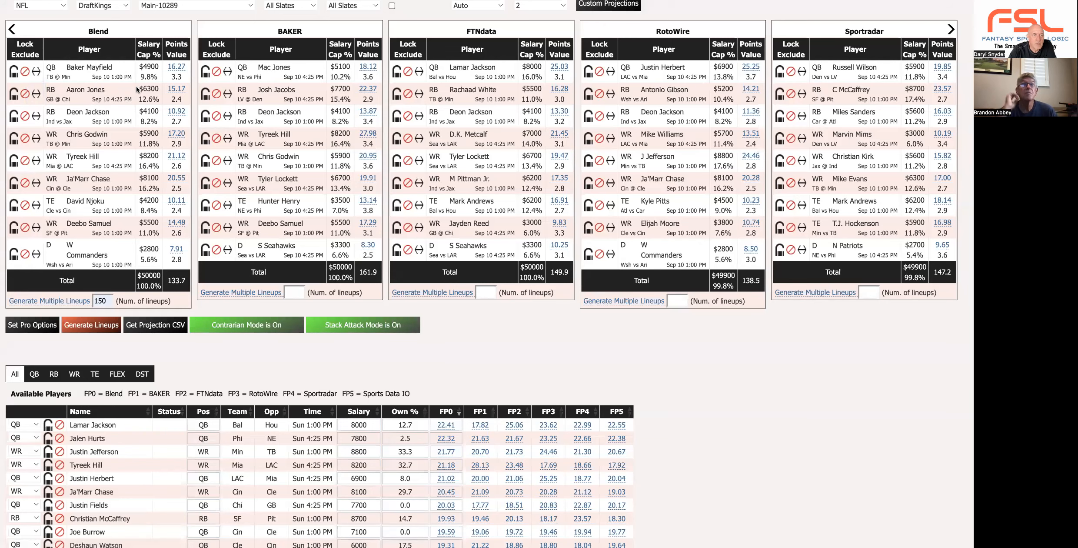
Step: Try to open the Pro Options for the current slate, and dismiss the window
scroll(137, 86, "up", 1)
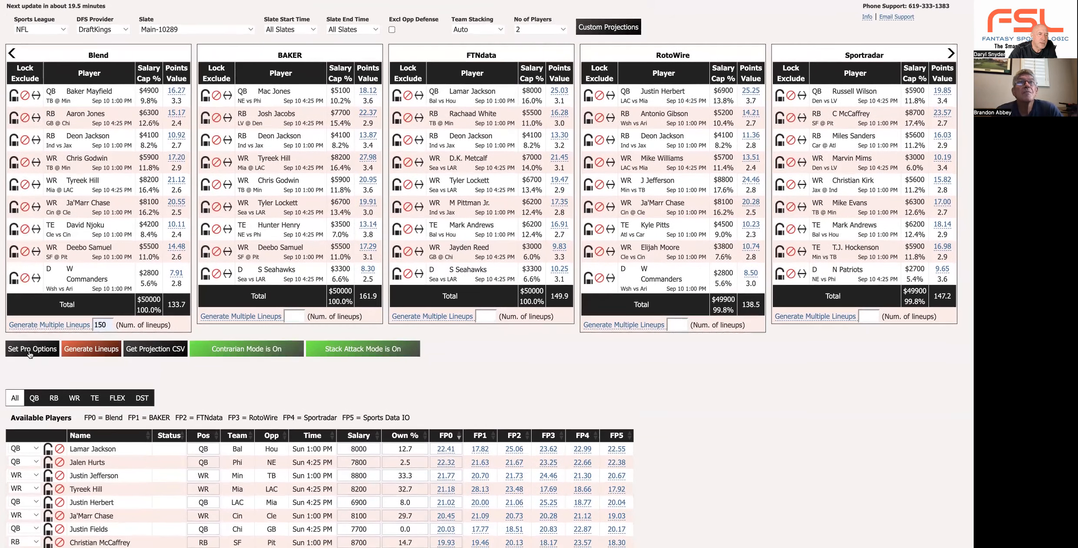
left_click(34, 353)
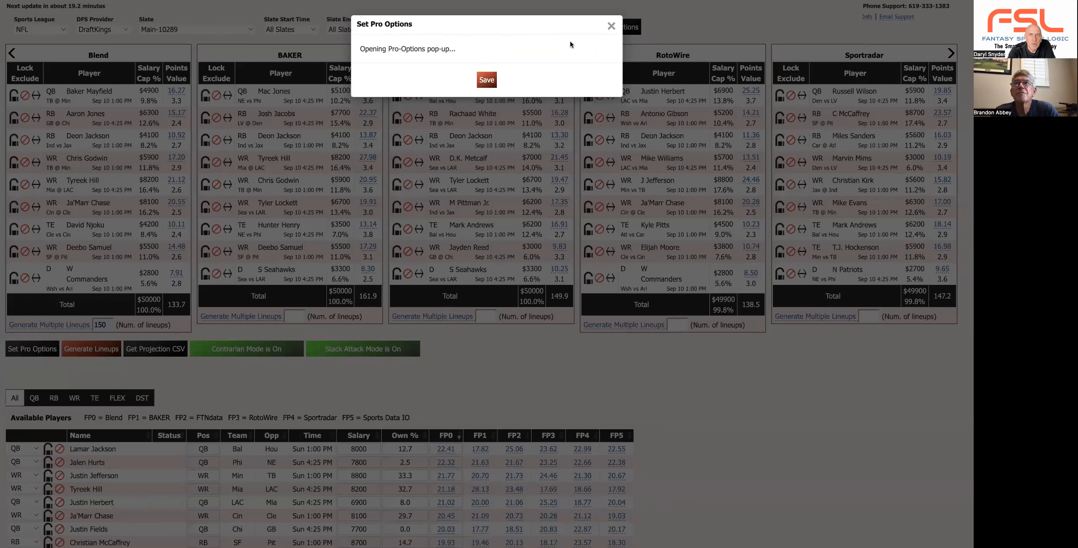
left_click(611, 25)
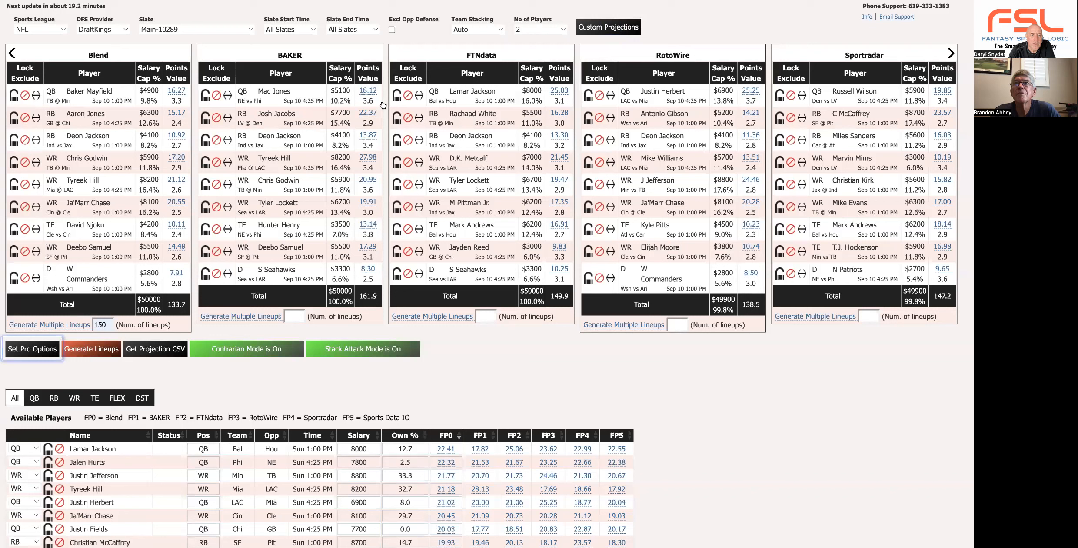
Step: Clear the Blend lineup's number of lineups and try again to open the Pro Options
left_click(109, 325)
key("BackSpace")
key("BackSpace")
key("BackSpace")
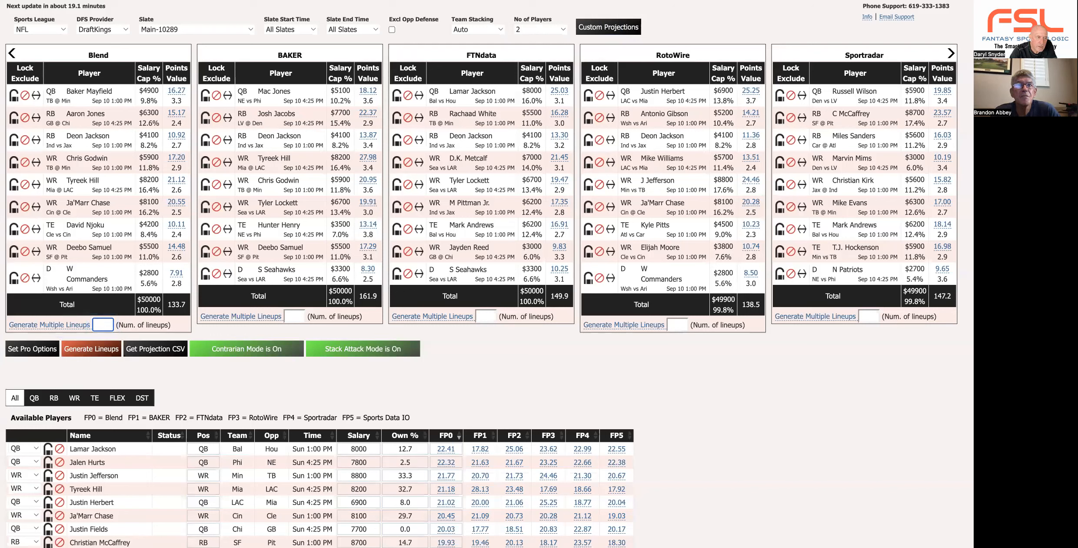
left_click(34, 348)
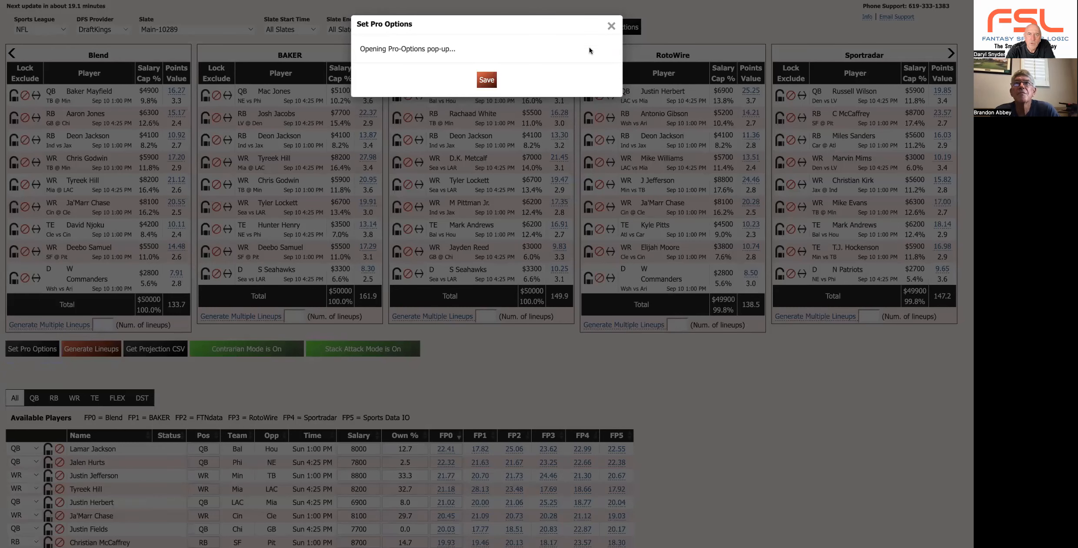
left_click(610, 25)
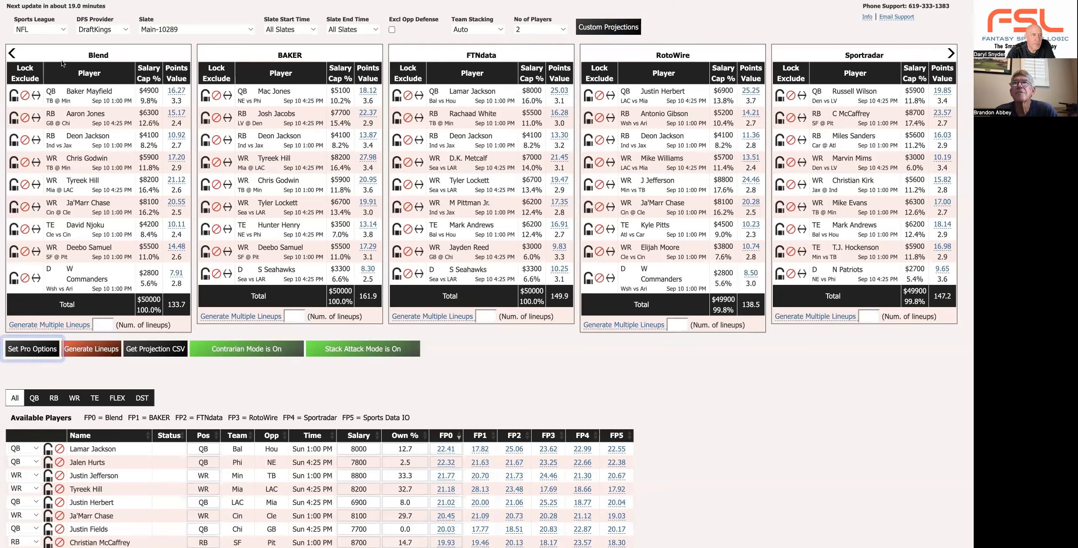
Step: Reload the optimizer page and select the Main-10289 slate, keeping the browser in full-screen view
scroll(69, 70, "down", 3)
scroll(69, 69, "up", 3)
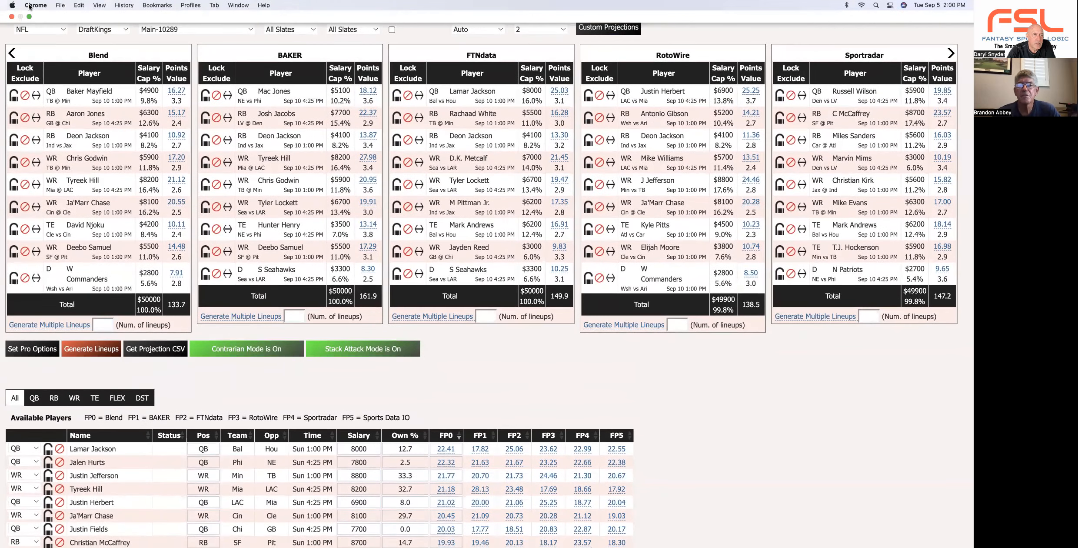
left_click(29, 17)
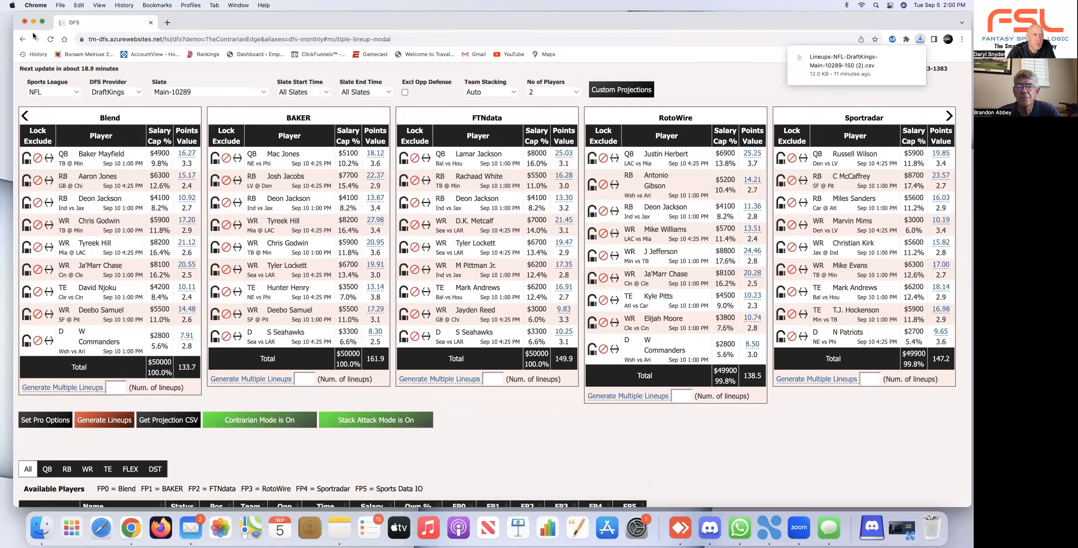
left_click(50, 39)
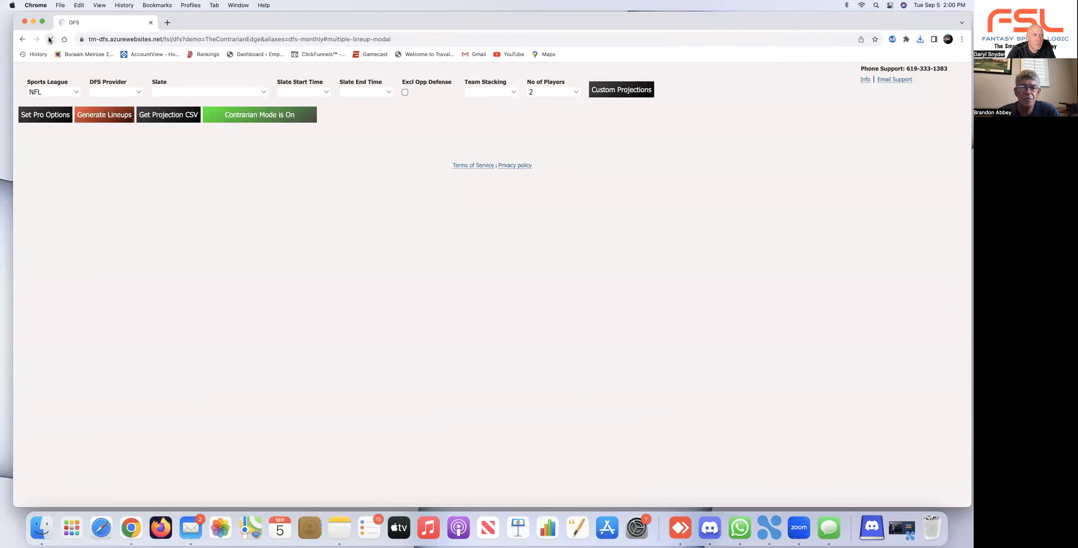
left_click(42, 21)
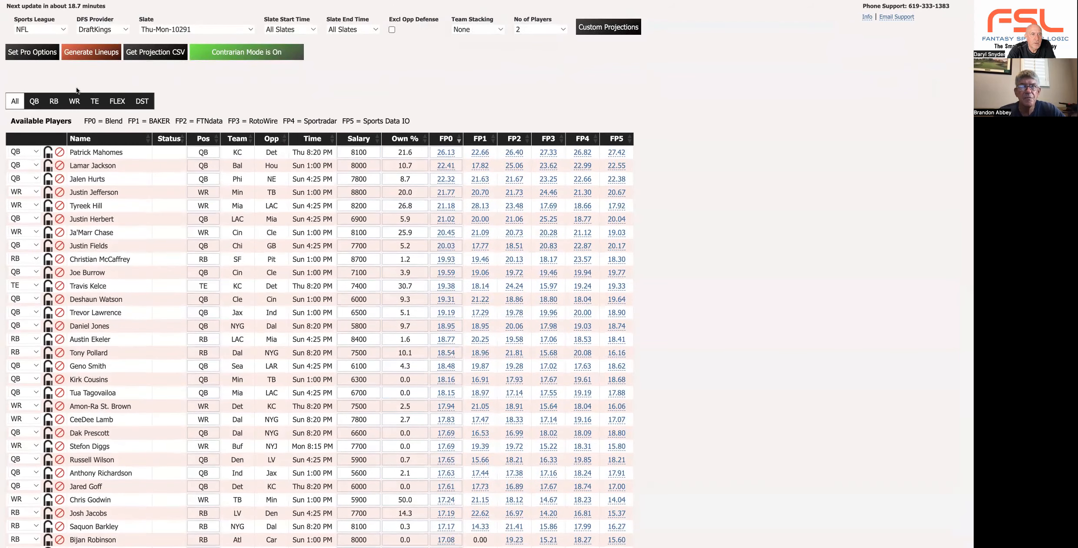
left_click(250, 27)
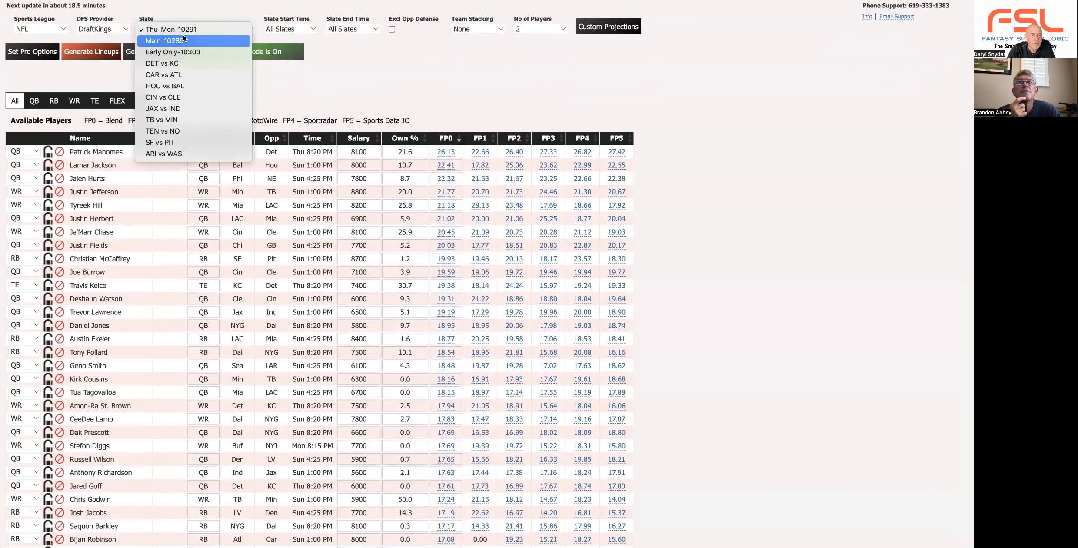
left_click(166, 39)
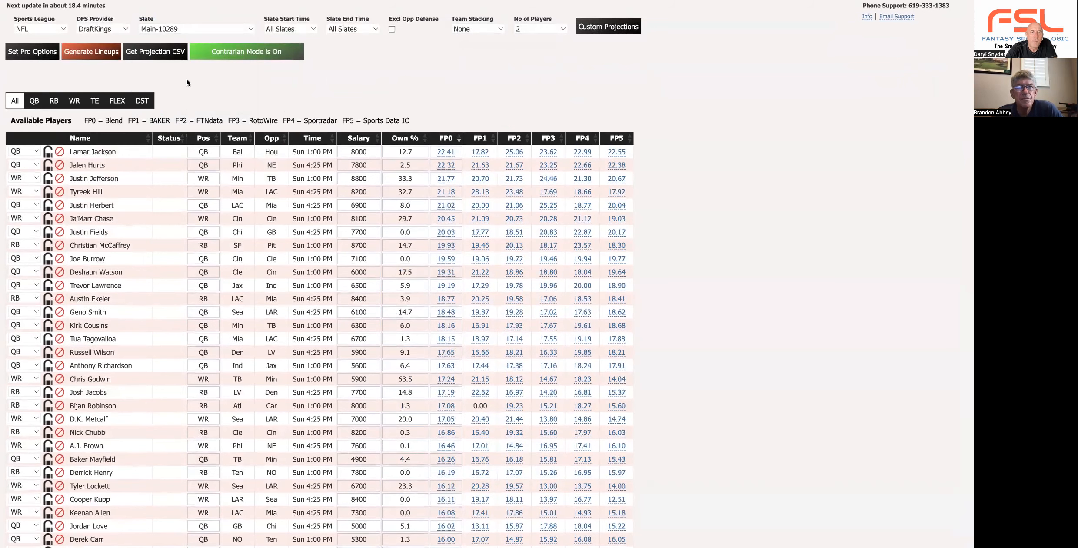
Step: Open the Pro Options and review the exposure, bonus, diversity and team inclusion settings down to the individual player exposure table
left_click(18, 52)
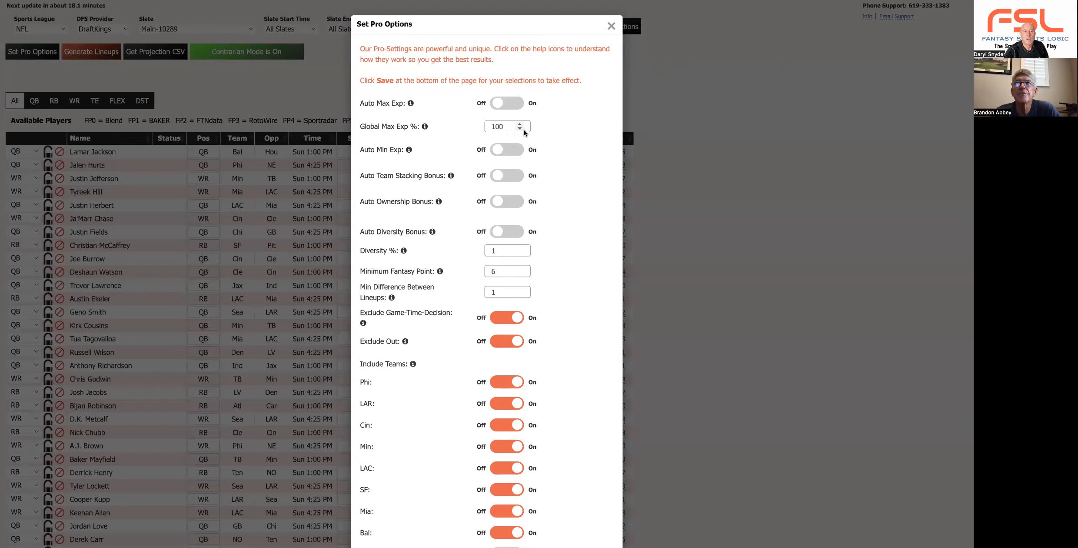
scroll(556, 234, "down", 4)
scroll(530, 307, "down", 3)
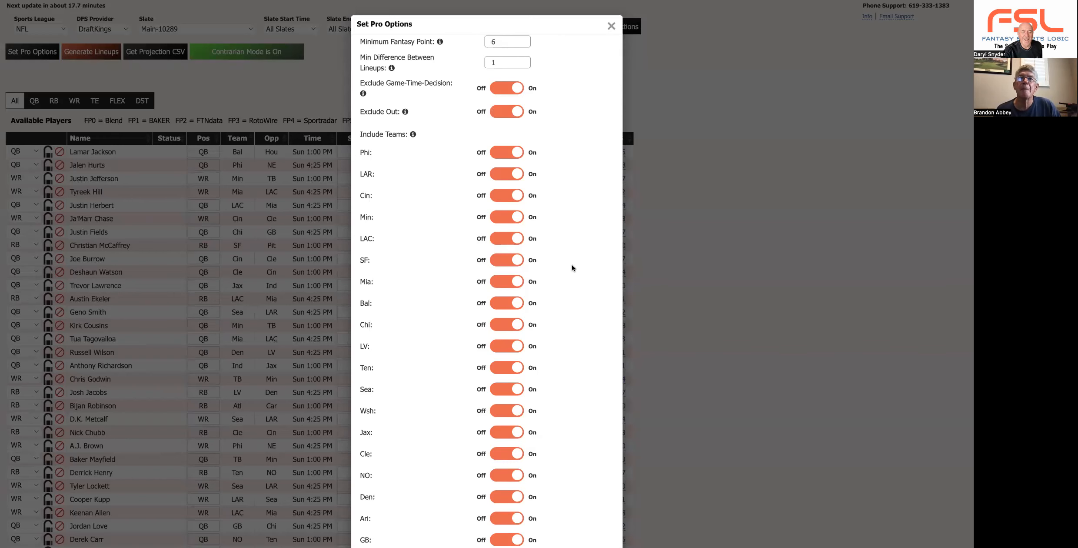
scroll(572, 266, "down", 4)
scroll(572, 264, "down", 3)
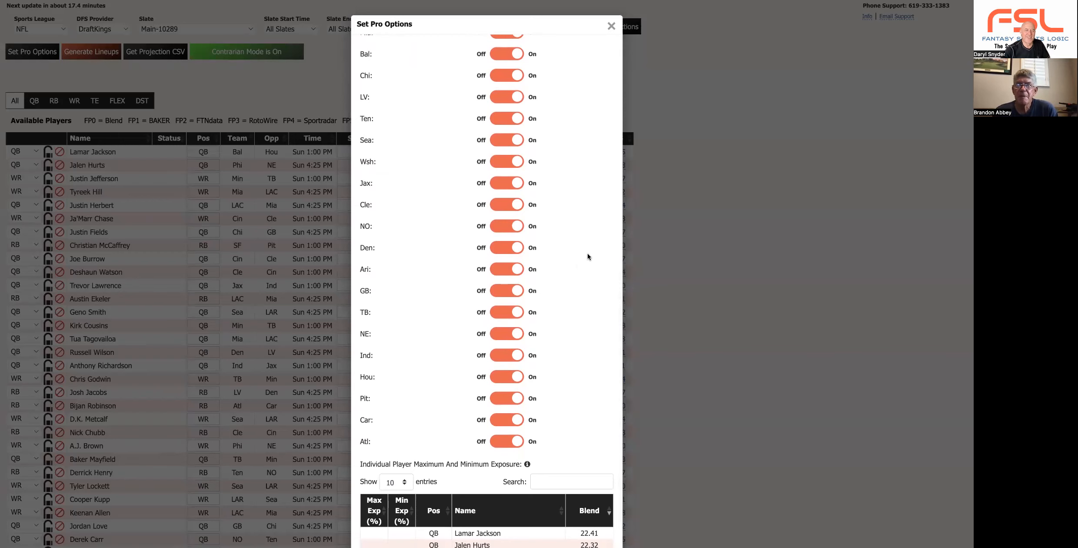
scroll(400, 178, "up", 2)
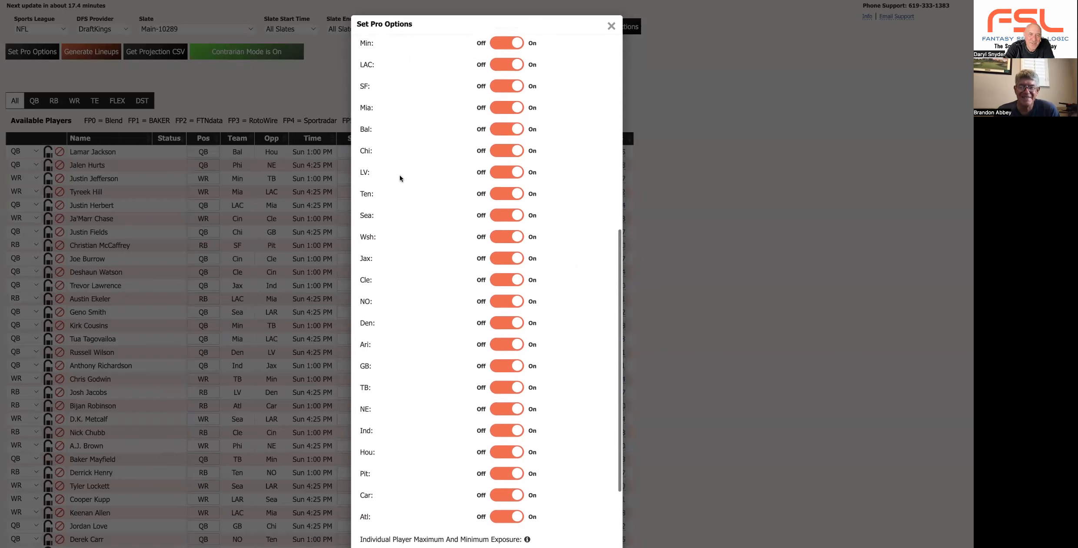